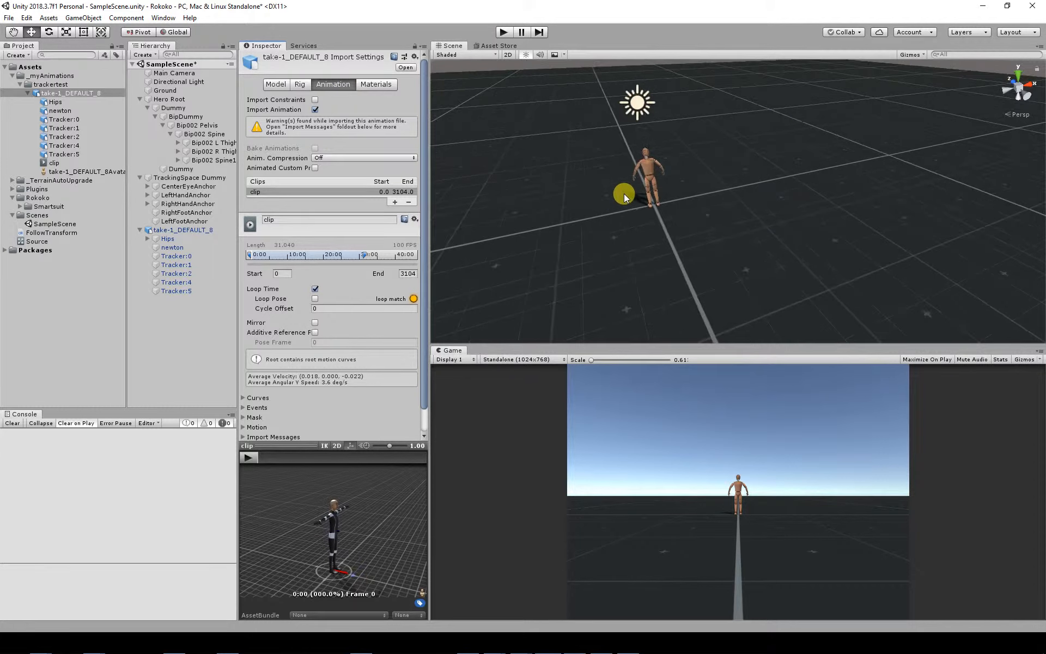
Play the preview of the clip in the take-1_DEFAULT_8 import settings and view the character's movement from different angles
{"action": "left_click_drag", "start_coordinate": [343, 509], "coordinate": [276, 493]}
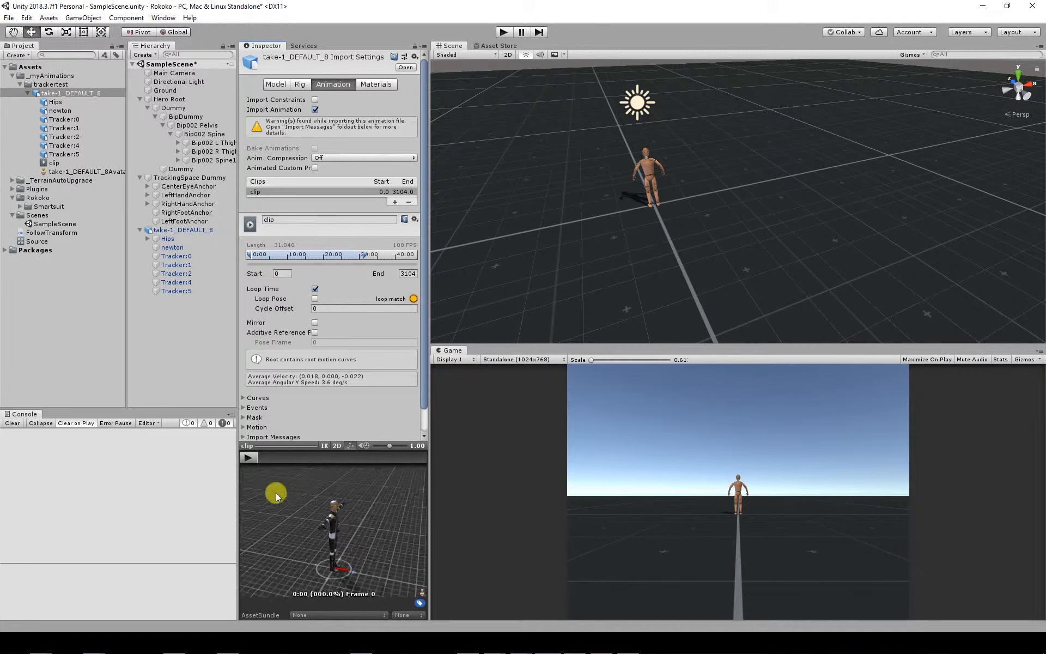
{"action": "left_click", "coordinate": [249, 459]}
{"action": "left_click_drag", "start_coordinate": [374, 527], "coordinate": [278, 519]}
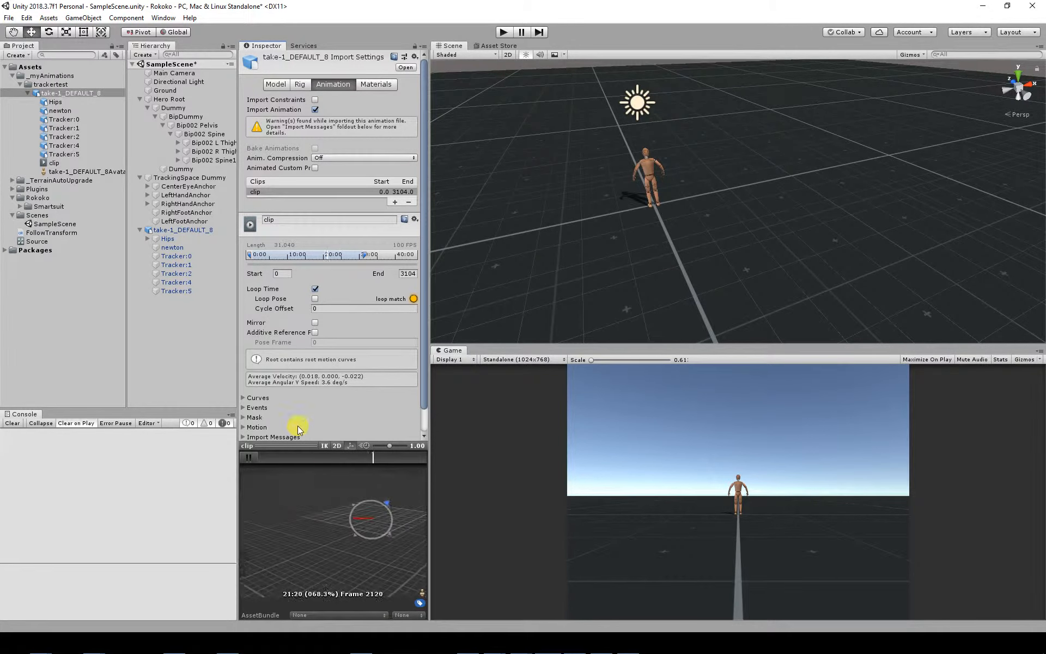
Check the clip's Root Motion Node in its Motion settings and examine the root motion in the playing preview
{"action": "scroll", "coordinate": [297, 426], "scroll_direction": "down", "scroll_amount": 1}
{"action": "left_click", "coordinate": [255, 403]}
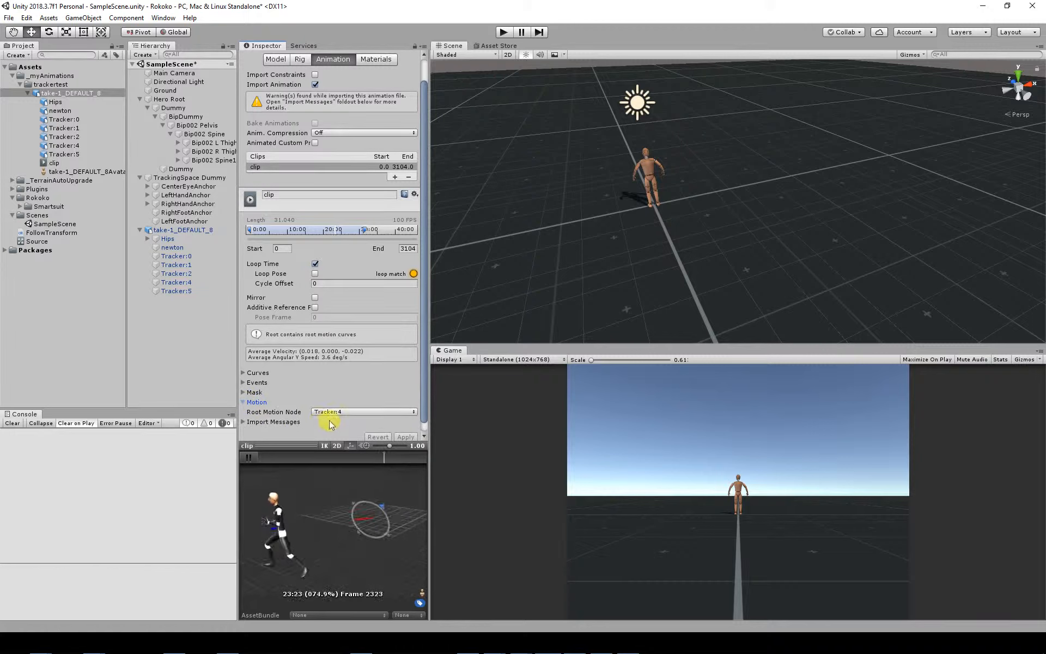
{"action": "left_click_drag", "start_coordinate": [308, 537], "coordinate": [305, 511]}
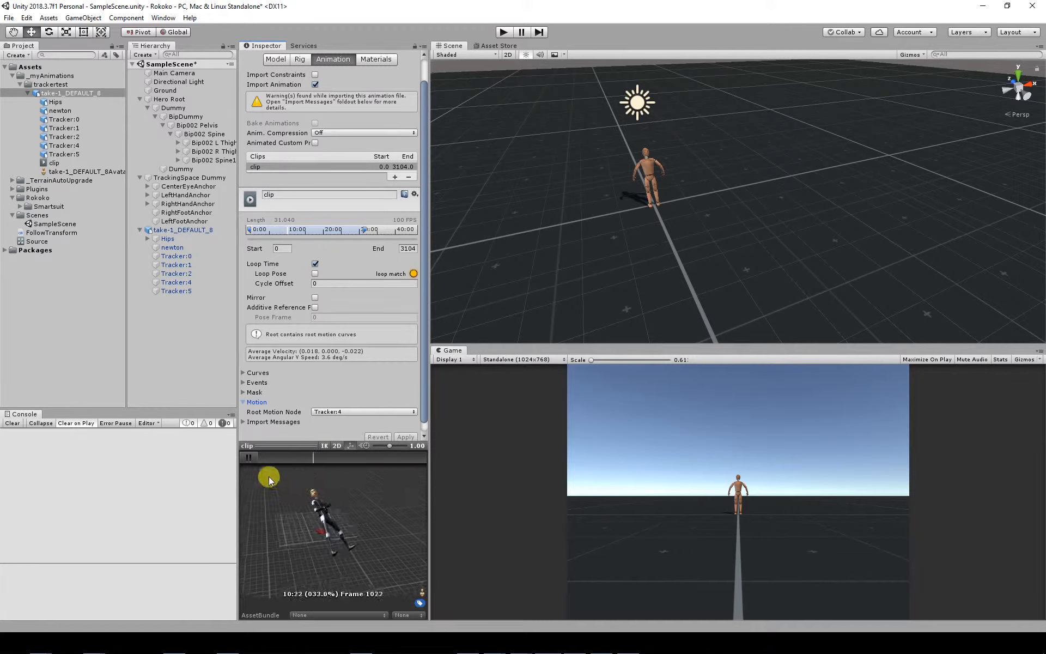
{"action": "left_click_drag", "start_coordinate": [289, 528], "coordinate": [315, 534], "text": "alt"}
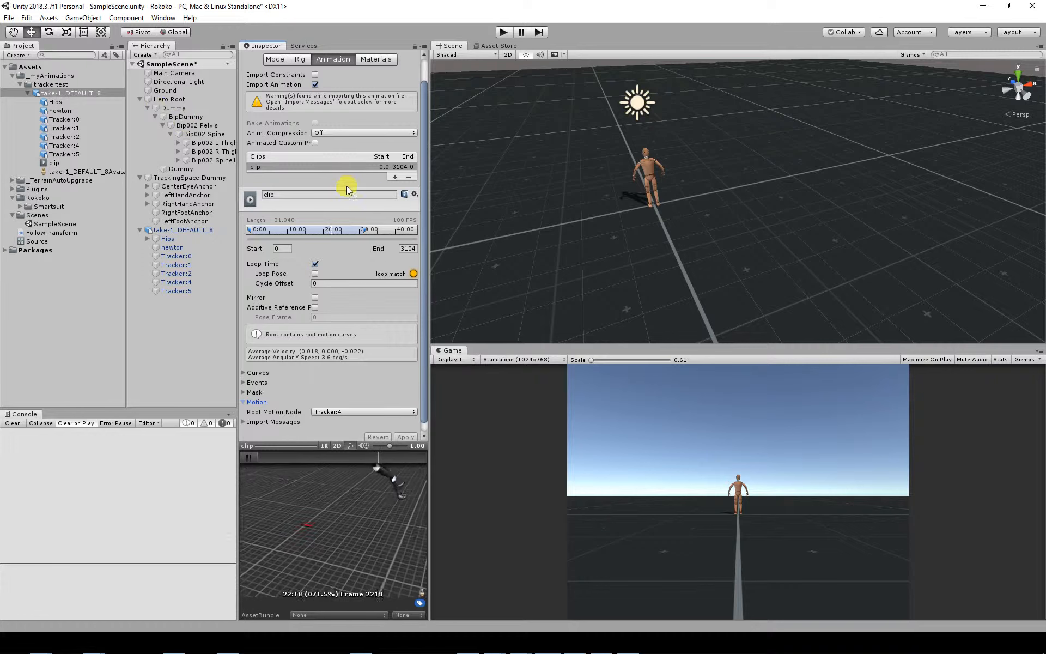
{"action": "scroll", "coordinate": [368, 270], "scroll_direction": "up", "scroll_amount": 1}
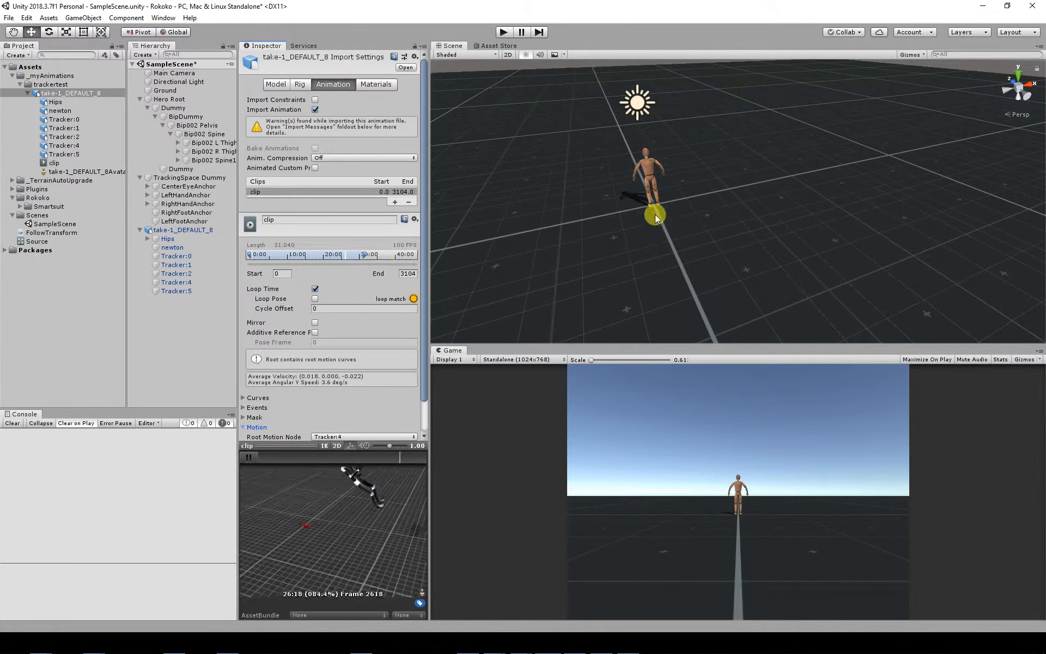
Inspect the Animator settings and assigned avatar of the take-1_DEFAULT_8 object in the scene, and collapse its children
{"action": "left_click", "coordinate": [167, 230]}
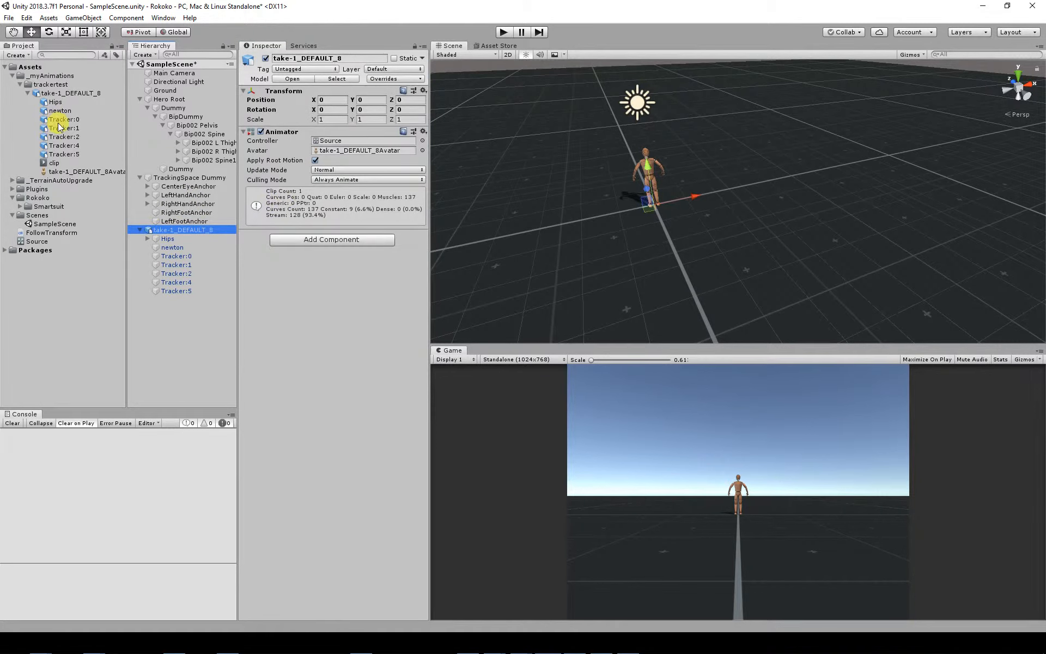
{"action": "left_click", "coordinate": [49, 94]}
{"action": "left_click", "coordinate": [159, 231]}
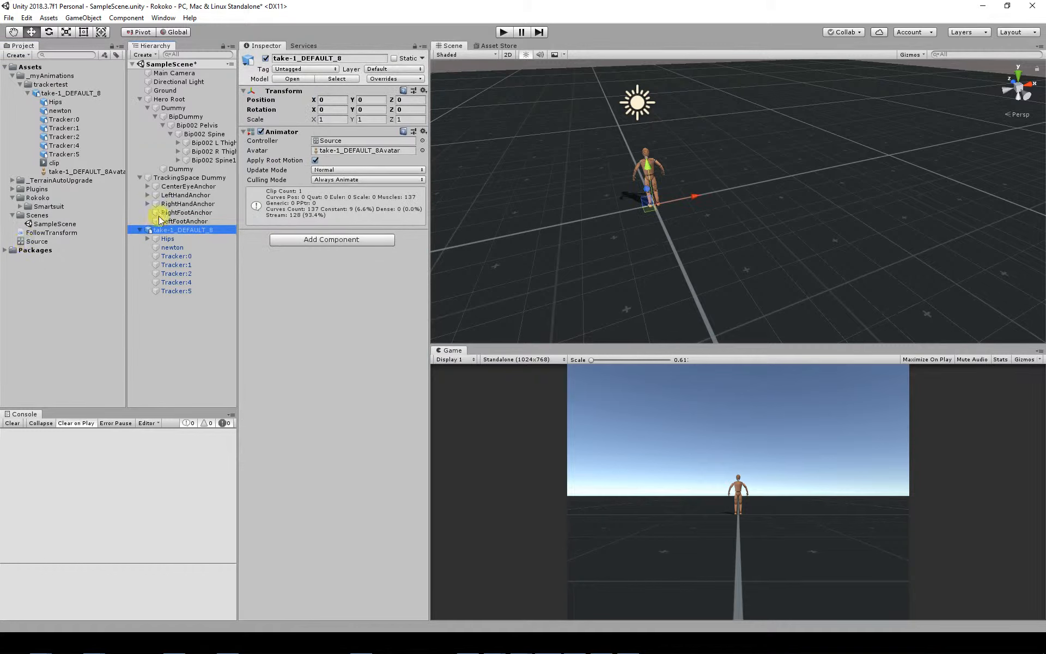
{"action": "left_click", "coordinate": [333, 151]}
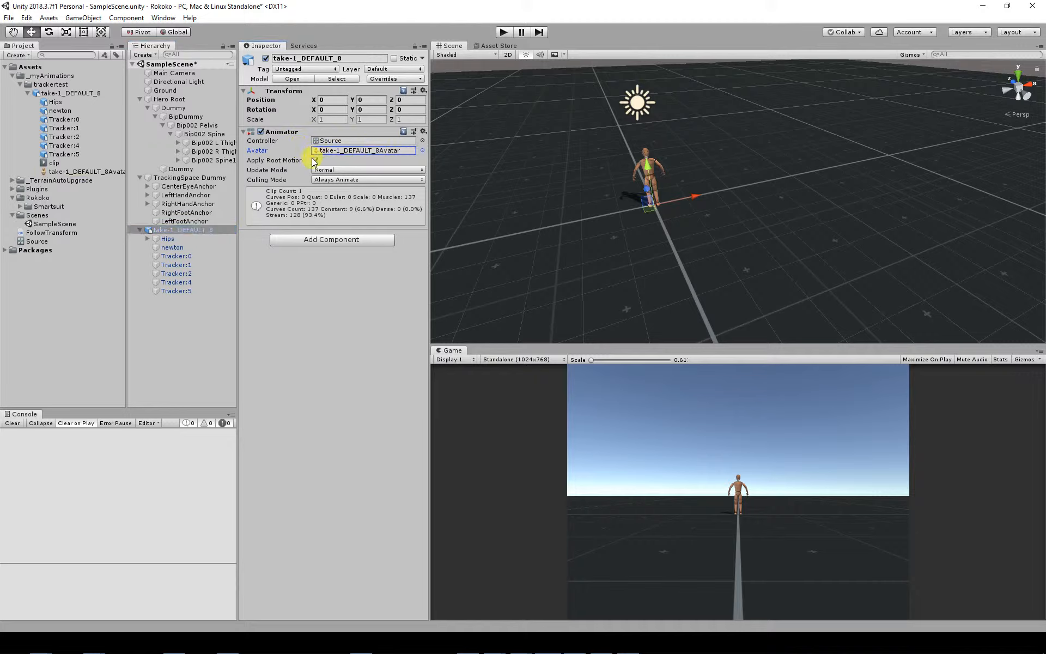
{"action": "left_click", "coordinate": [141, 231]}
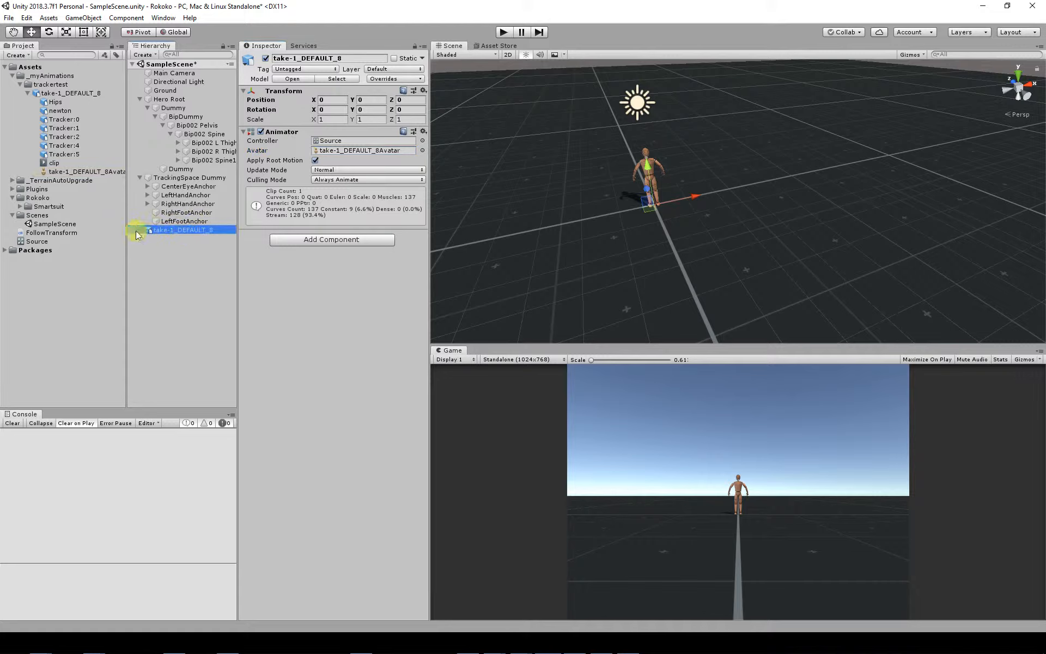
Inspect the Follow Transform script on Hero Root and the Animator on Dummy, and view the dummy up close from the side
{"action": "left_click", "coordinate": [167, 100]}
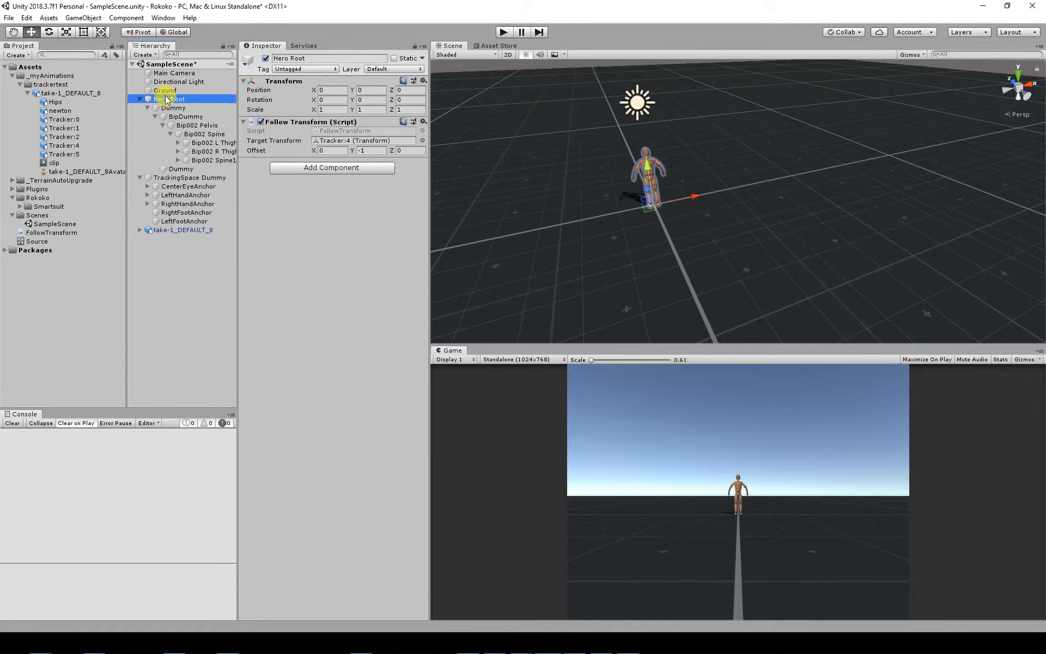
{"action": "left_click", "coordinate": [174, 107]}
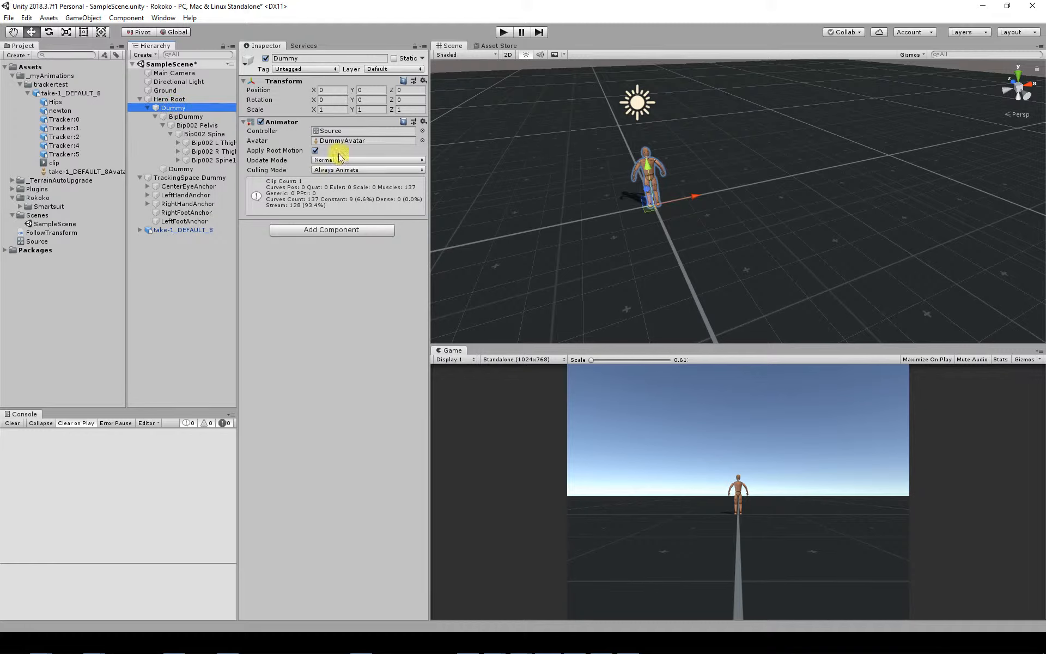
{"action": "mouse_move", "coordinate": [651, 185]}
{"action": "left_mouse_down", "text": "alt"}
{"action": "mouse_move", "coordinate": [626, 212]}
{"action": "mouse_move", "coordinate": [656, 171]}
{"action": "left_mouse_up", "text": "alt"}
{"action": "scroll", "coordinate": [641, 190], "scroll_direction": "up", "scroll_amount": 10, "text": "alt"}
{"action": "left_click_drag", "start_coordinate": [590, 207], "coordinate": [515, 196], "text": "alt"}
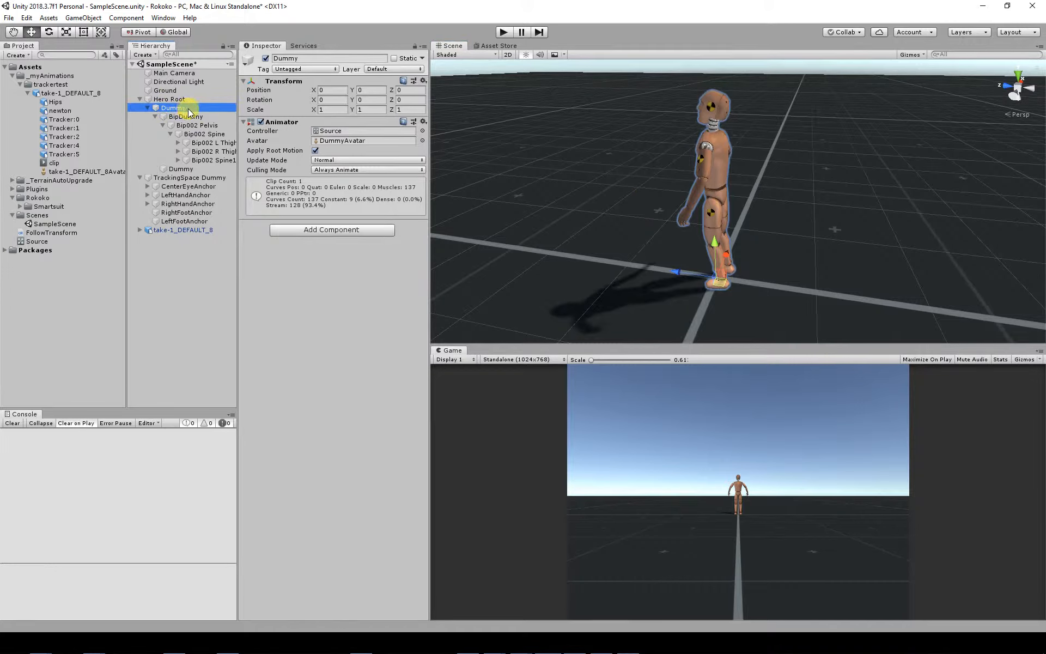
Move Dummy out of Hero Root to the top level of the scene hierarchy
{"action": "left_click", "coordinate": [174, 99]}
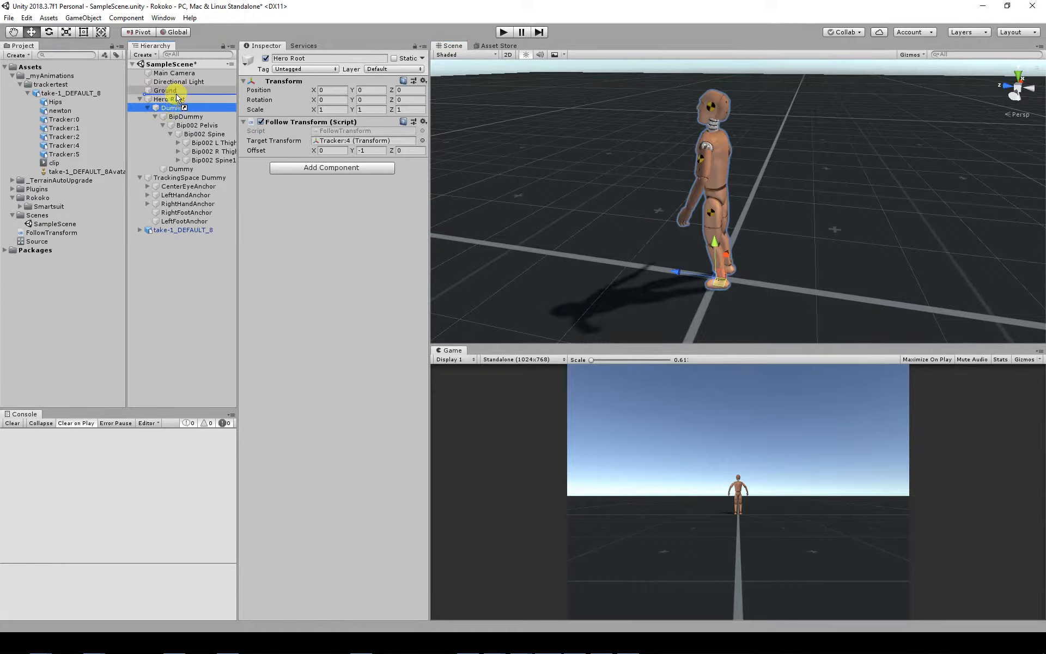
{"action": "left_click_drag", "start_coordinate": [176, 98], "coordinate": [174, 95]}
{"action": "left_click", "coordinate": [153, 170]}
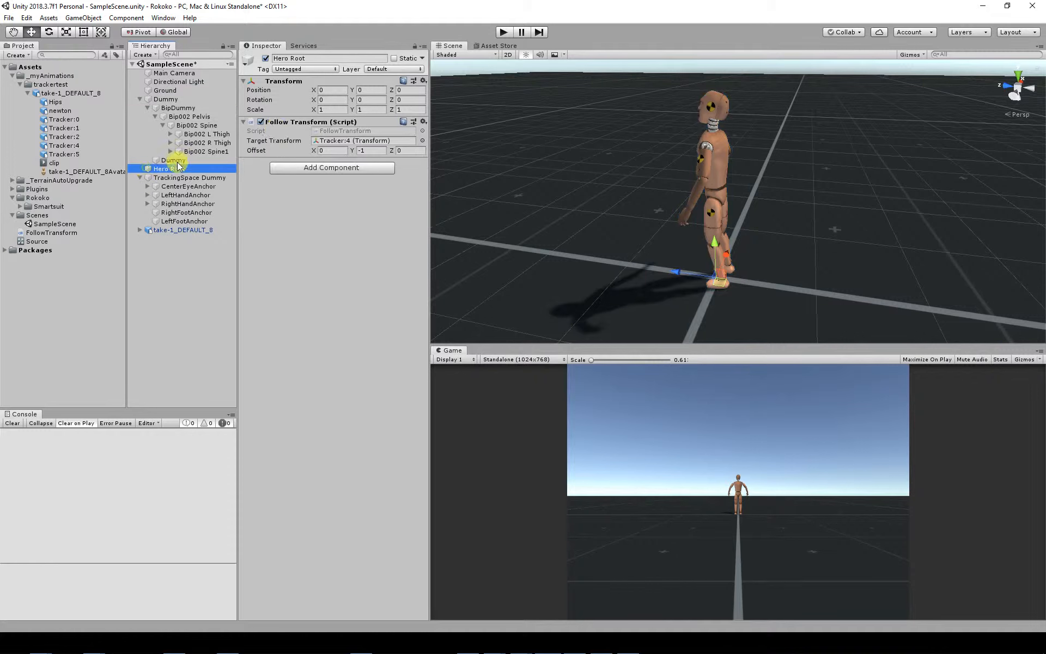
Run the scene with the unparented Dummy selected and examine its movement relative to its transform gizmo
{"action": "left_click", "coordinate": [193, 100]}
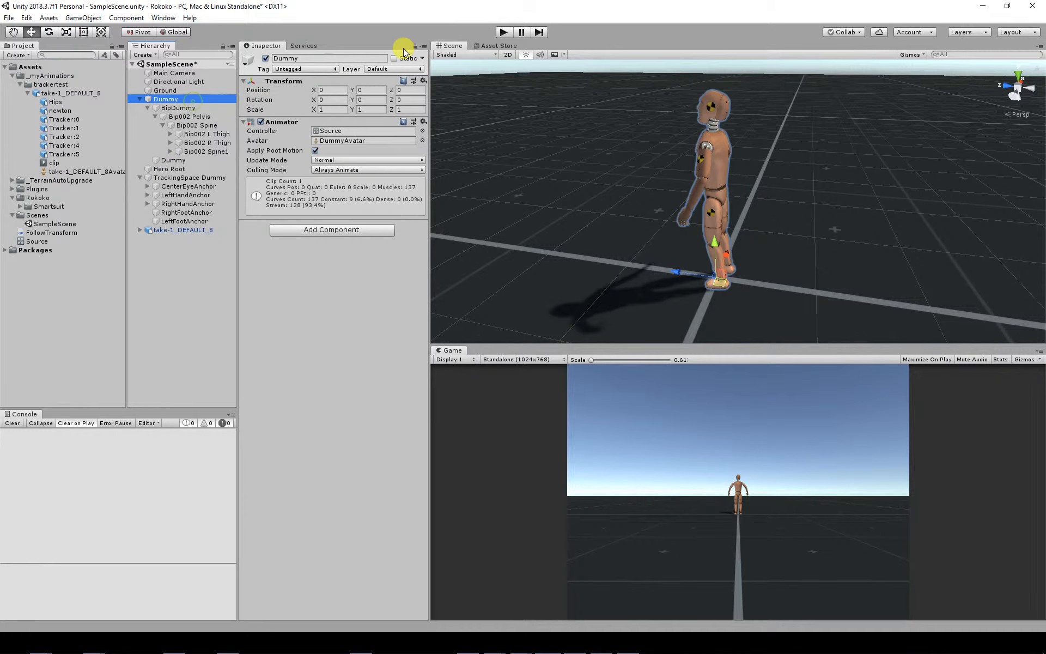
{"action": "left_click", "coordinate": [505, 32]}
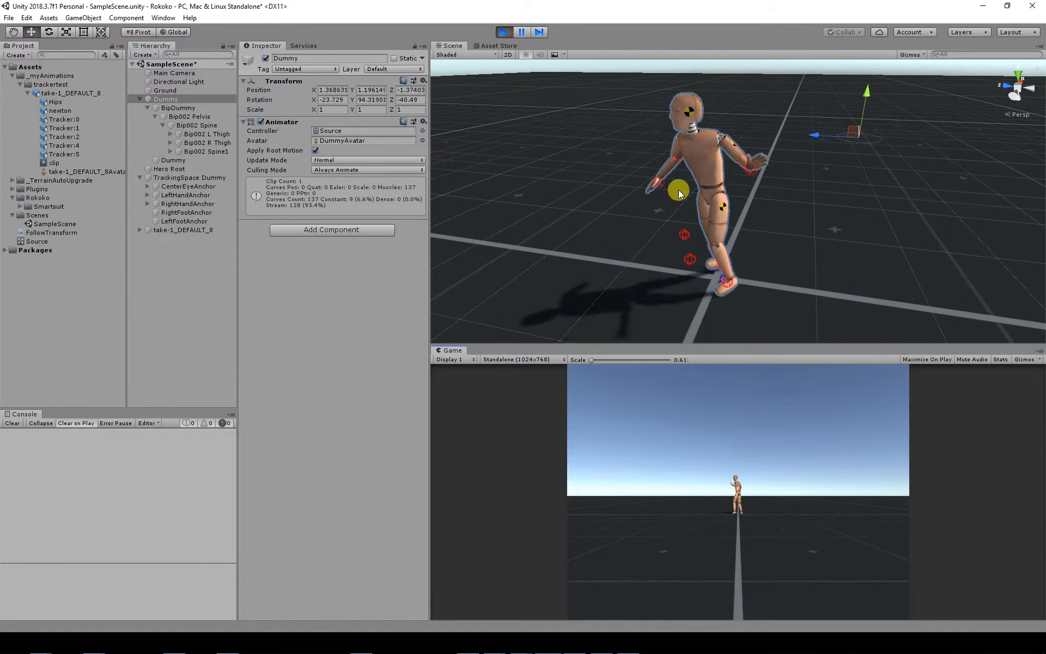
{"action": "key", "text": "alt"}
{"action": "left_click_drag", "start_coordinate": [835, 225], "coordinate": [791, 179], "text": "alt"}
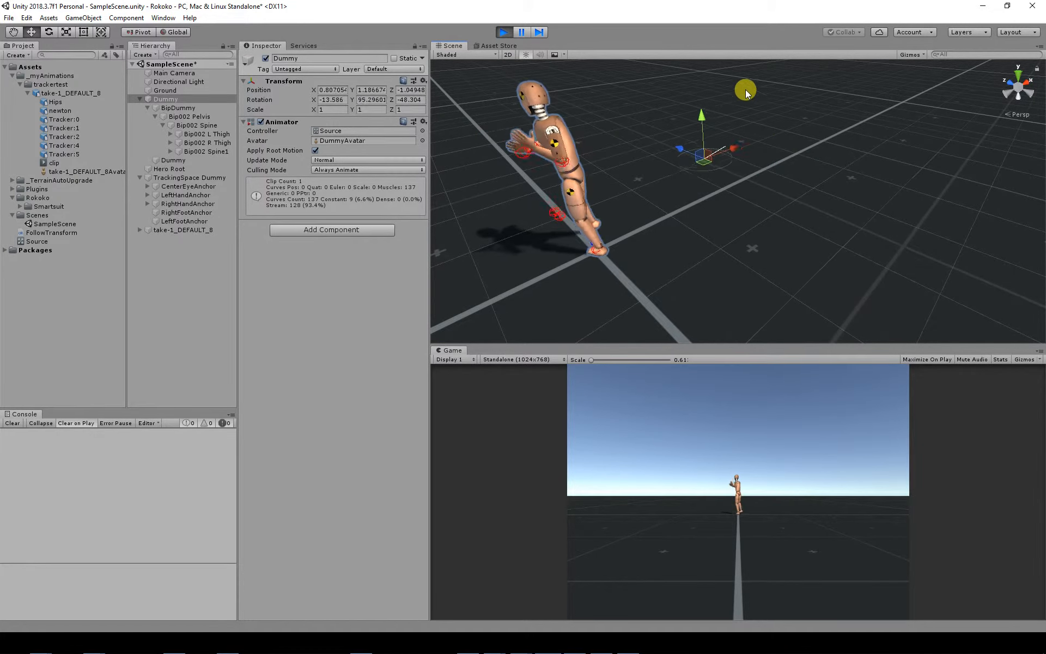
Inspect Tracker:4 under take-1_DEFAULT_8 and check the available Root Motion Node options in the clip's import settings
{"action": "left_click", "coordinate": [140, 229]}
{"action": "left_click", "coordinate": [180, 283]}
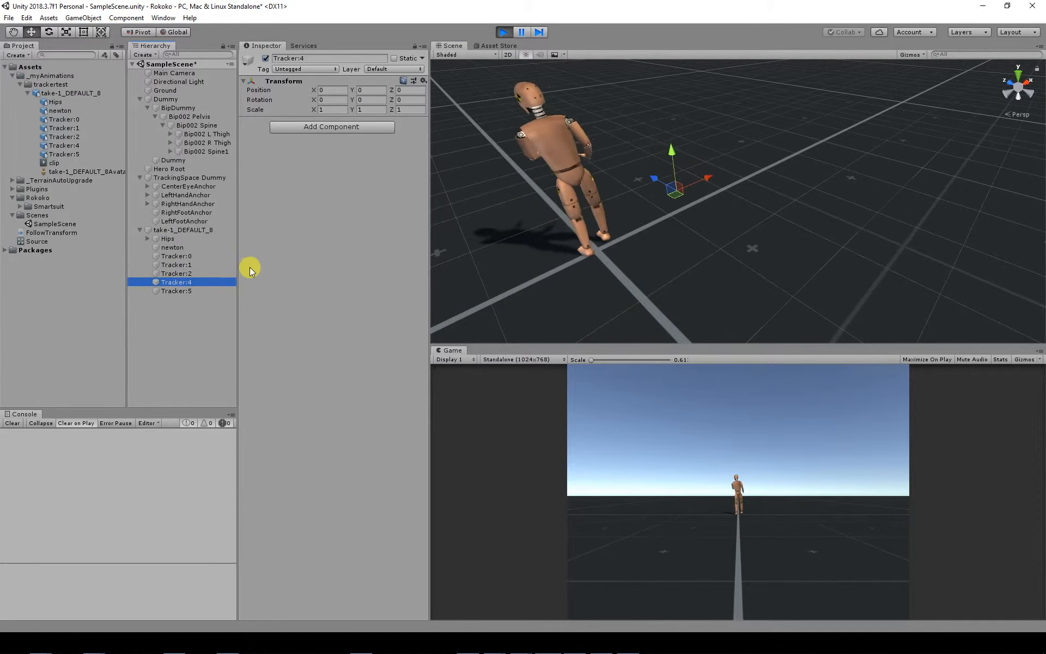
{"action": "left_click", "coordinate": [66, 94]}
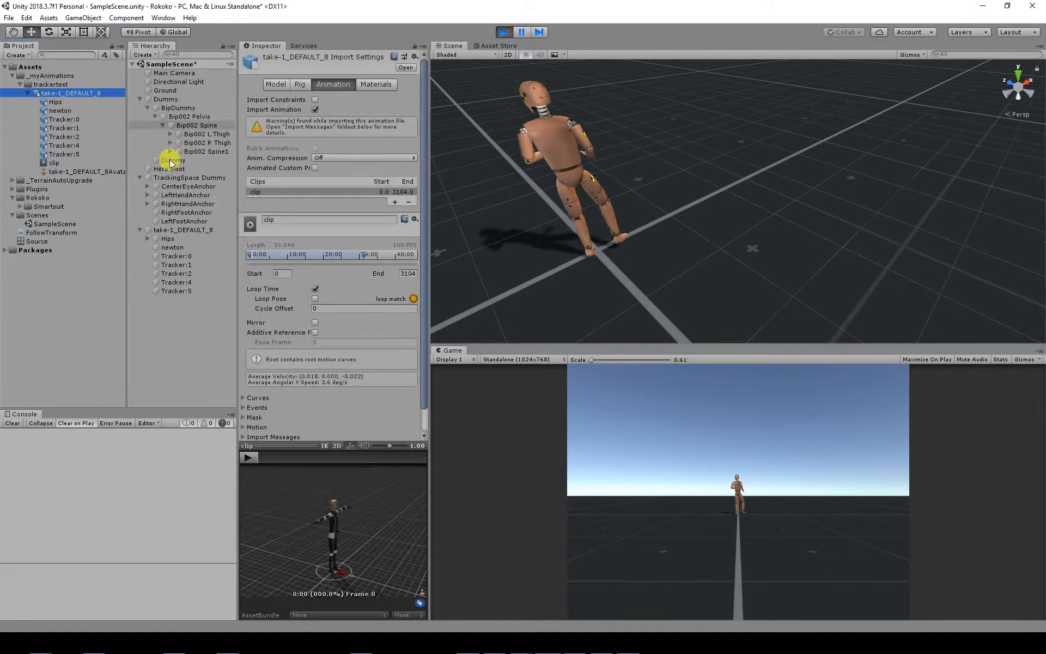
{"action": "left_click", "coordinate": [244, 403]}
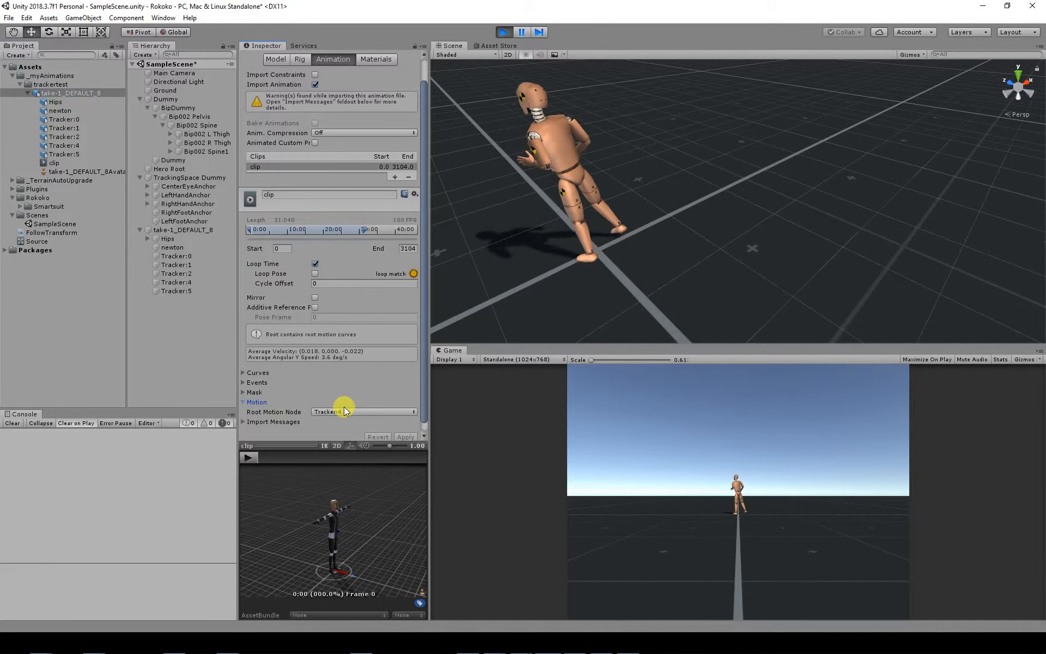
{"action": "left_click", "coordinate": [348, 411]}
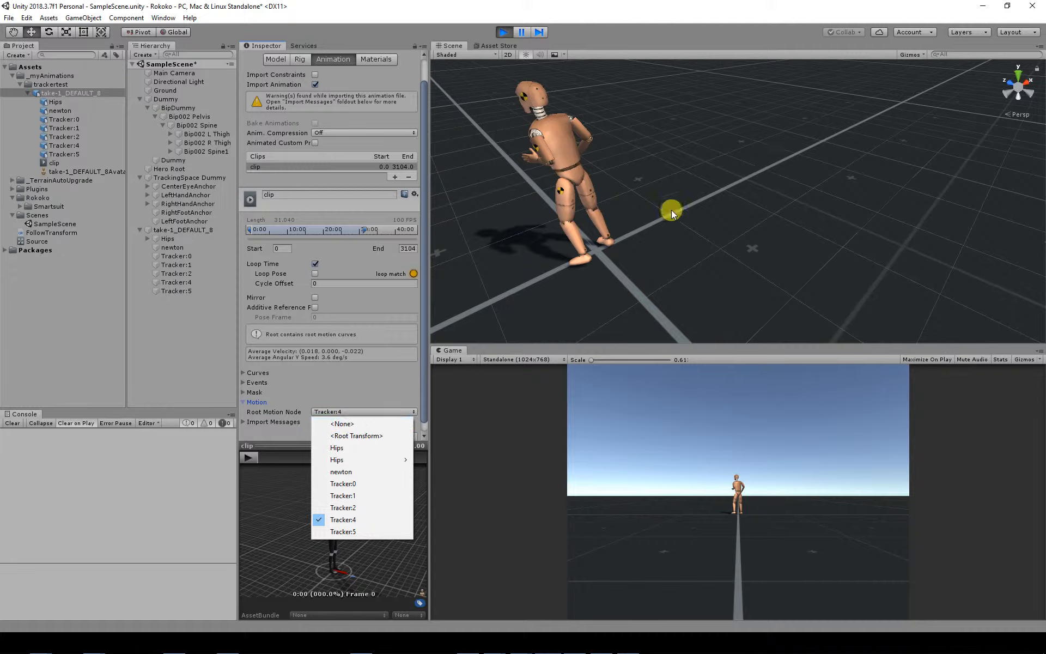
{"action": "left_click", "coordinate": [467, 272]}
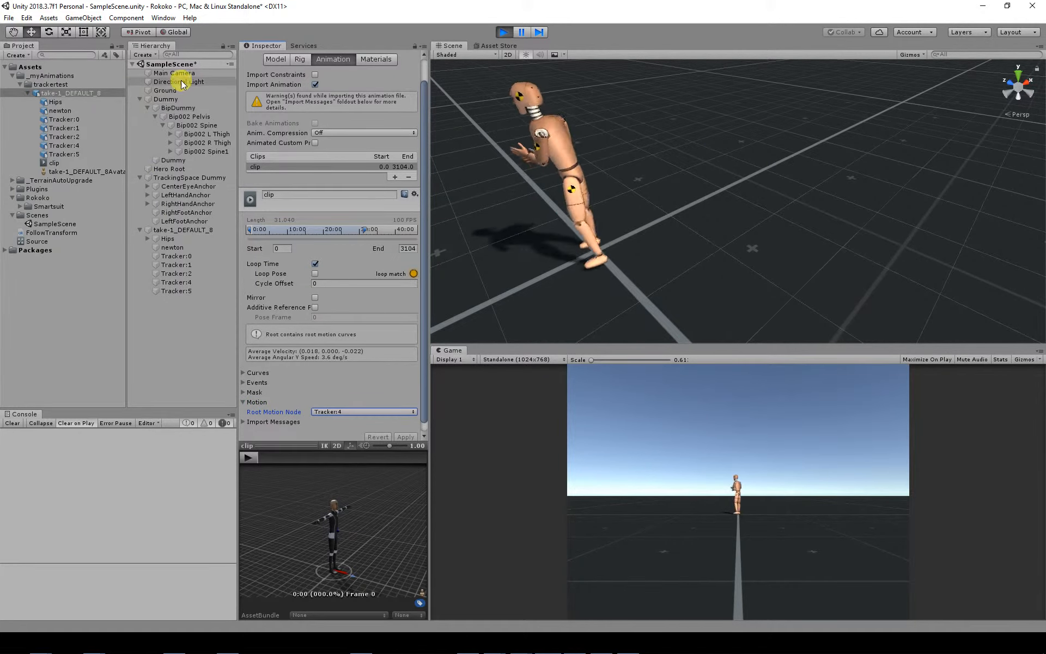
Examine the running Dummy's movement relative to the ground from another angle, and stop the scene
{"action": "left_click", "coordinate": [166, 98]}
{"action": "key", "text": "f"}
{"action": "scroll", "coordinate": [656, 152], "scroll_direction": "down", "scroll_amount": 4}
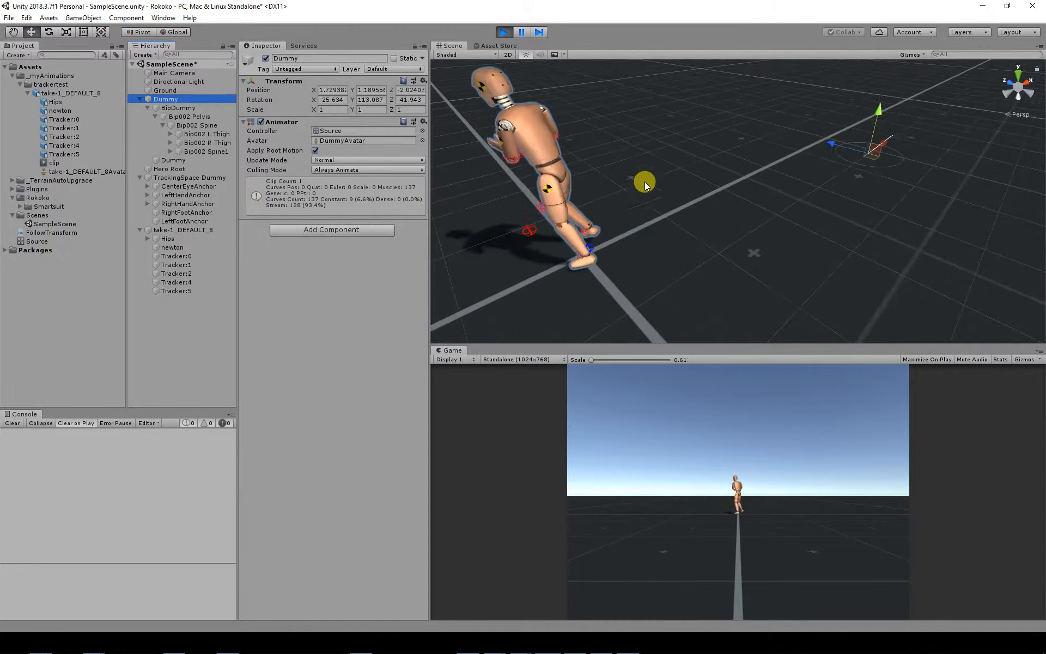
{"action": "left_click_drag", "start_coordinate": [605, 231], "coordinate": [692, 187], "text": "alt"}
{"action": "scroll", "coordinate": [682, 190], "scroll_direction": "down", "scroll_amount": 4}
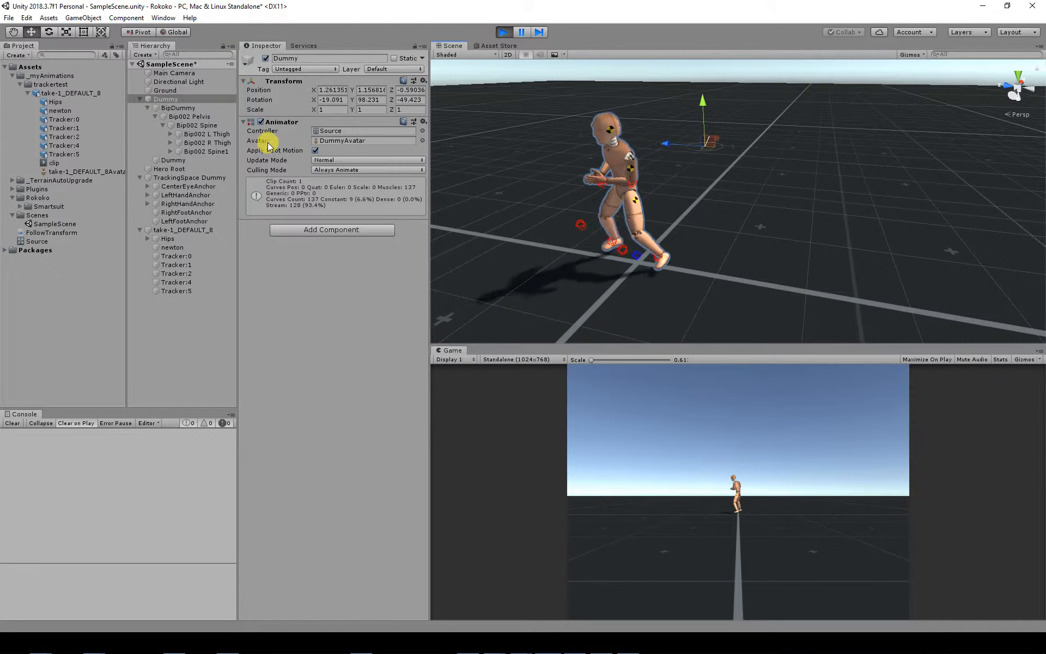
{"action": "left_click", "coordinate": [503, 32]}
Place Hero Root directly below Ground in the hierarchy and make Dummy its child again
{"action": "left_click_drag", "start_coordinate": [157, 161], "coordinate": [161, 103]}
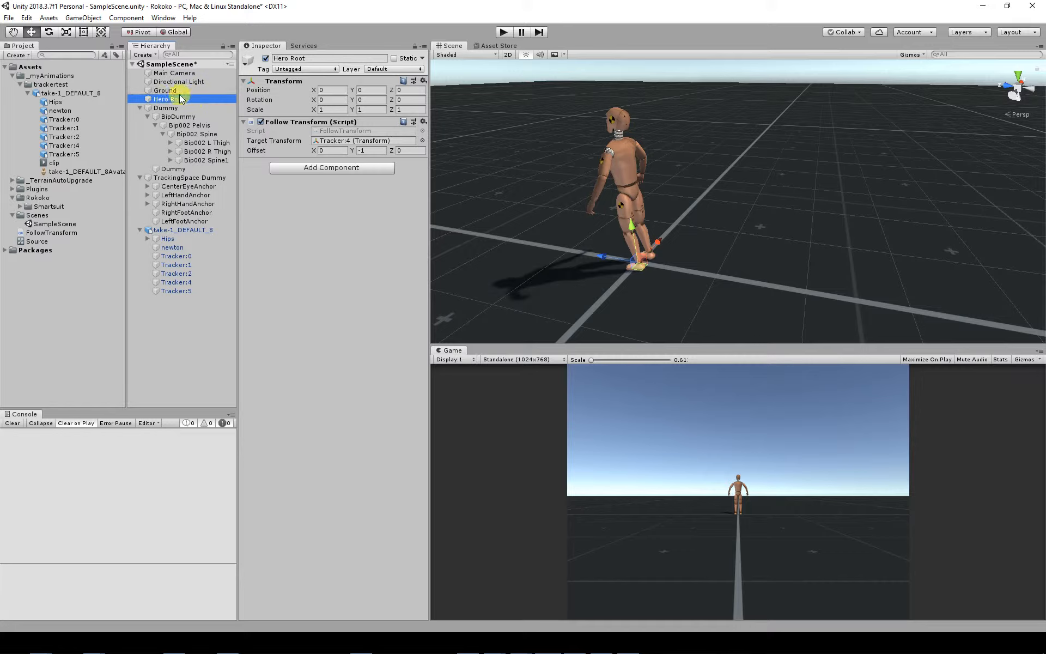
{"action": "left_click", "coordinate": [163, 108]}
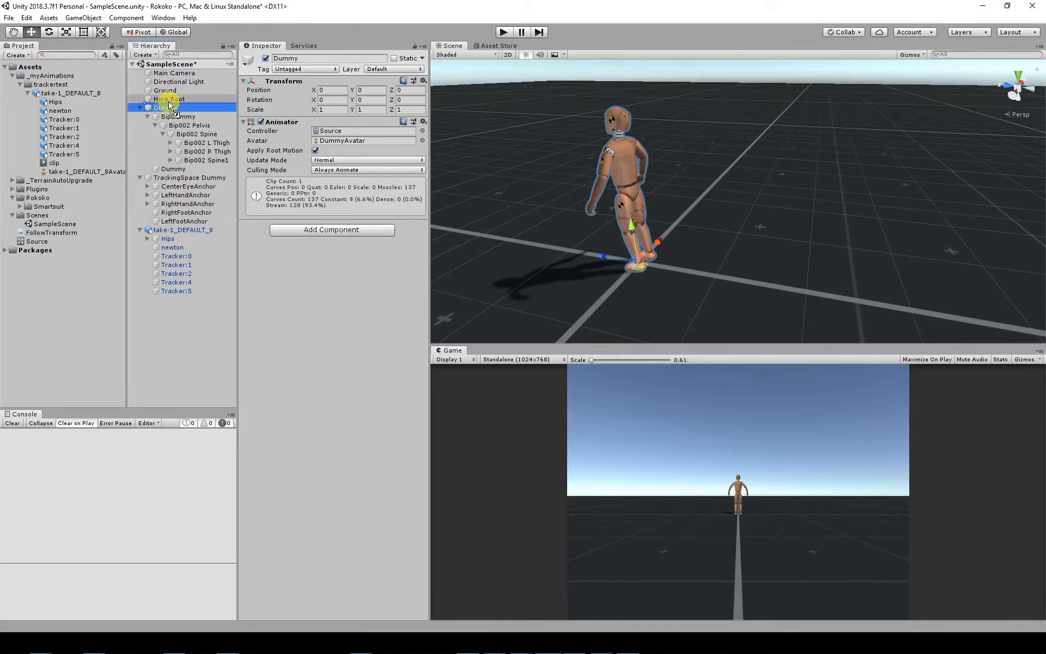
{"action": "left_click_drag", "start_coordinate": [170, 104], "coordinate": [172, 102]}
{"action": "left_click", "coordinate": [171, 102]}
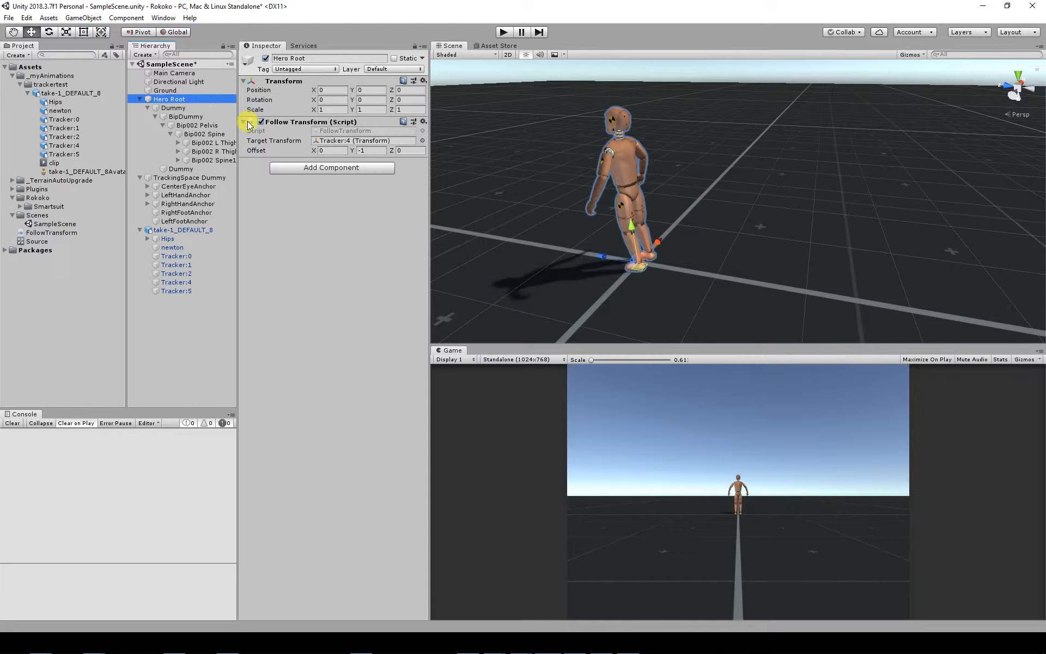
Check which Target Transform is assigned in Hero Root's Follow Transform script
{"action": "left_click", "coordinate": [172, 108]}
{"action": "left_click", "coordinate": [169, 100]}
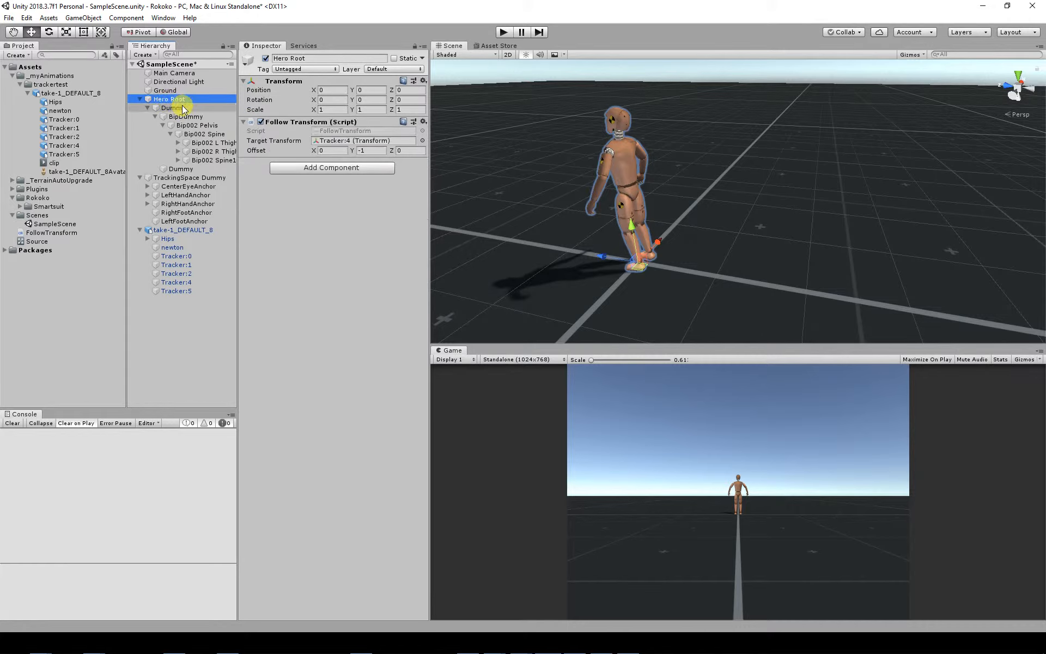
{"action": "left_click", "coordinate": [182, 101]}
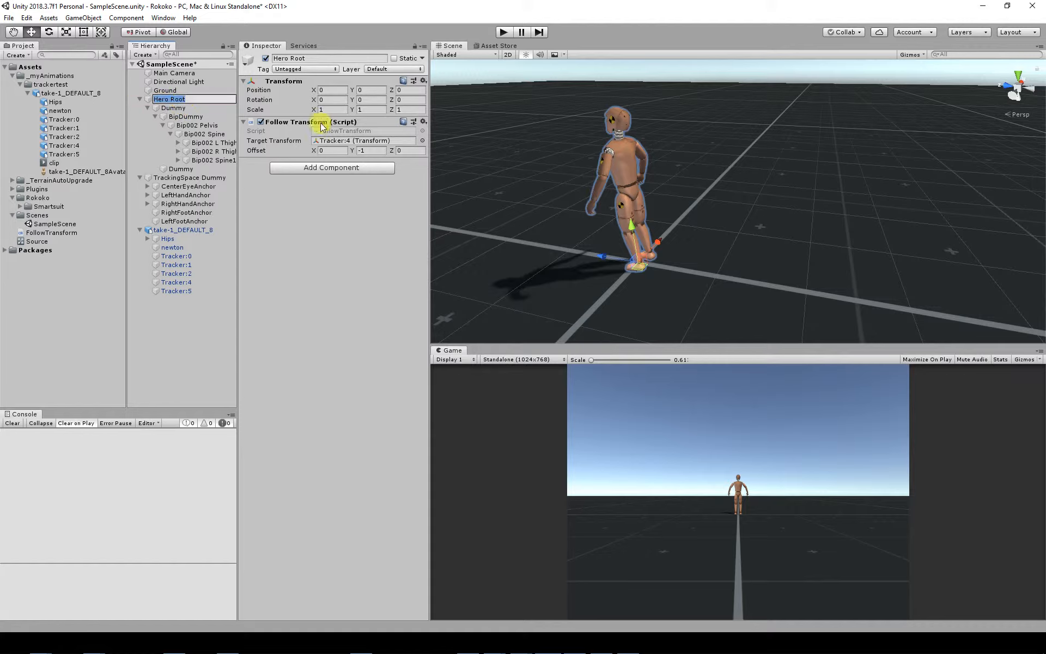
{"action": "left_click", "coordinate": [347, 141]}
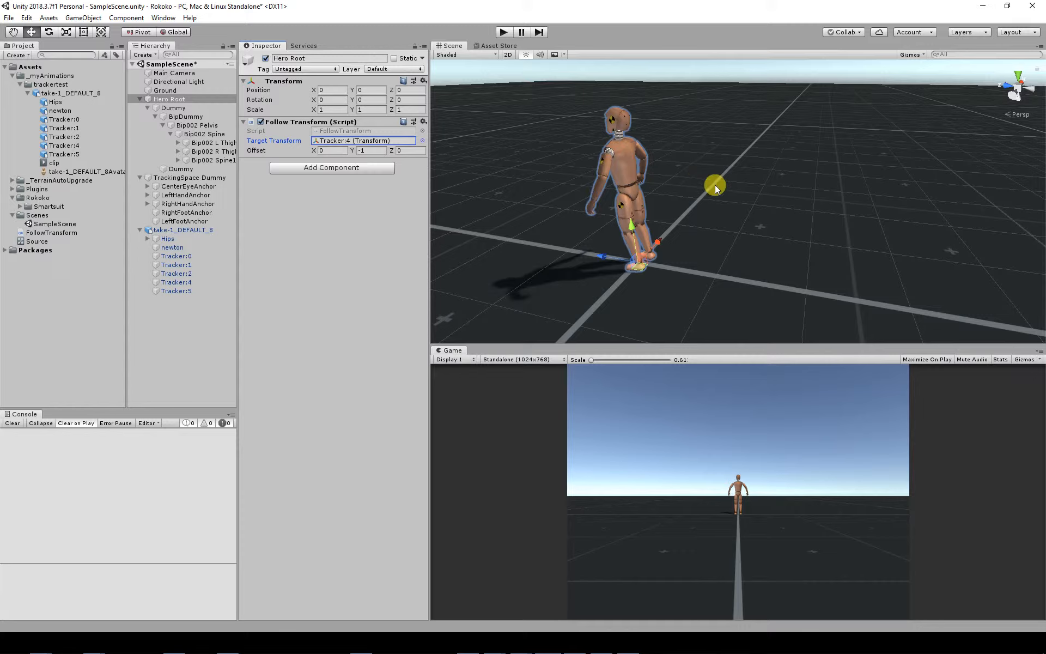
Run the scene and compare the positions of Tracker:4 and Hero Root while the dummy moves
{"action": "left_click", "coordinate": [509, 34]}
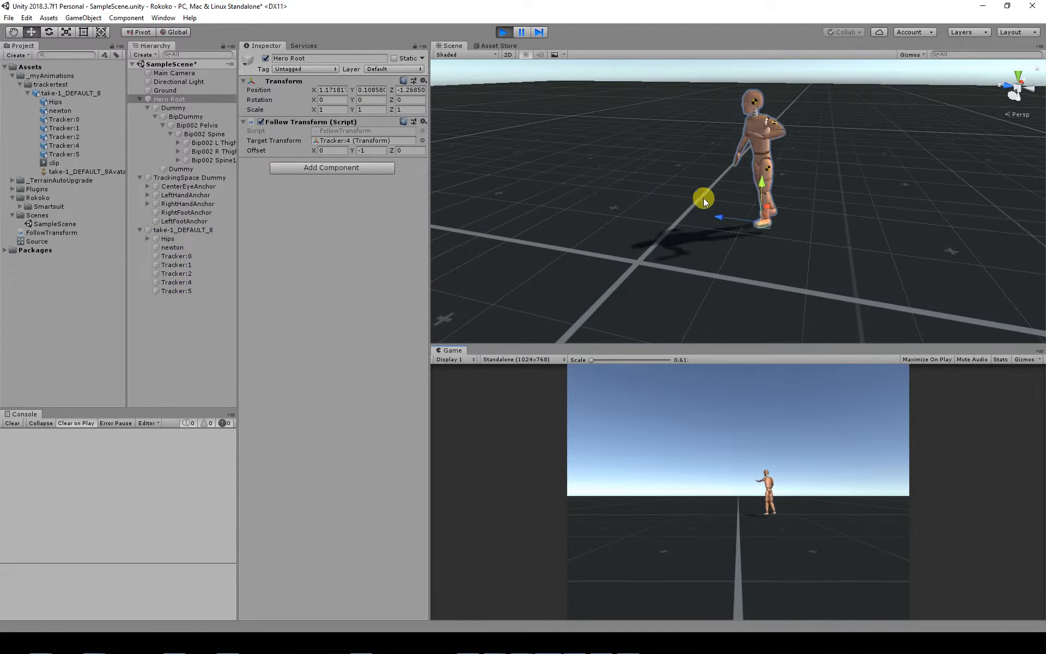
{"action": "left_click", "coordinate": [205, 280]}
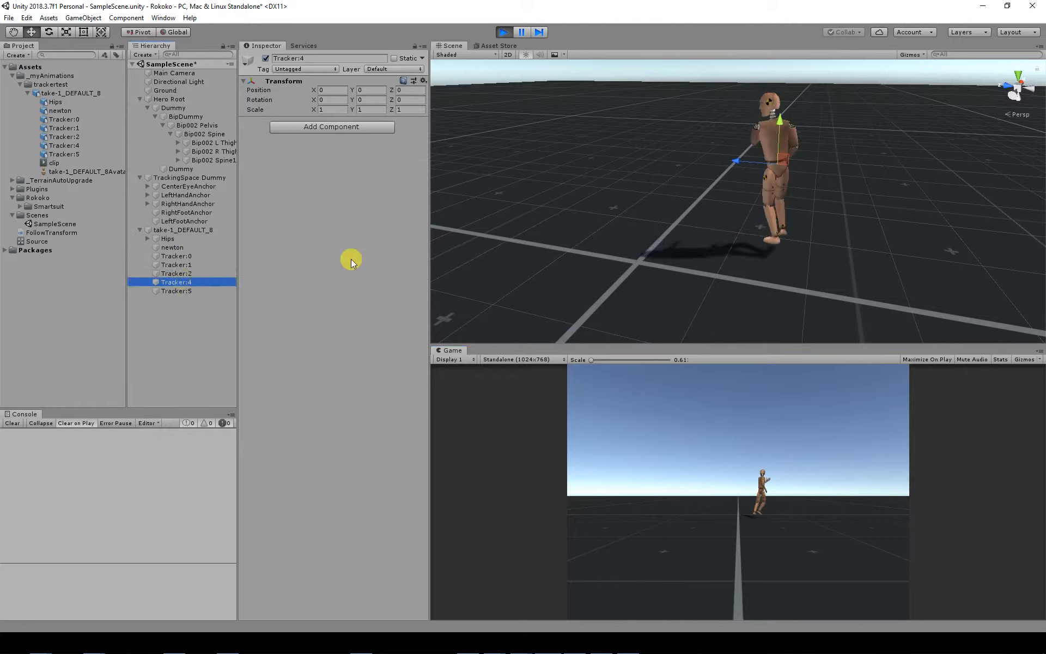
{"action": "left_click_drag", "start_coordinate": [681, 185], "coordinate": [810, 165], "text": "alt"}
{"action": "scroll", "coordinate": [810, 164], "scroll_direction": "up", "scroll_amount": 5, "text": "alt"}
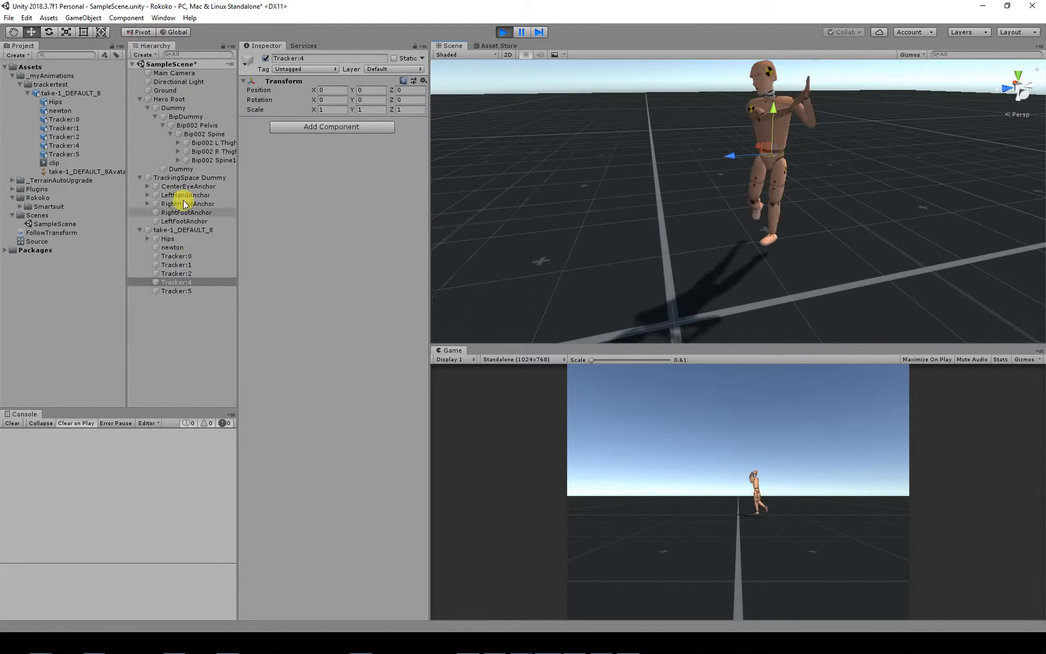
{"action": "left_click", "coordinate": [173, 99]}
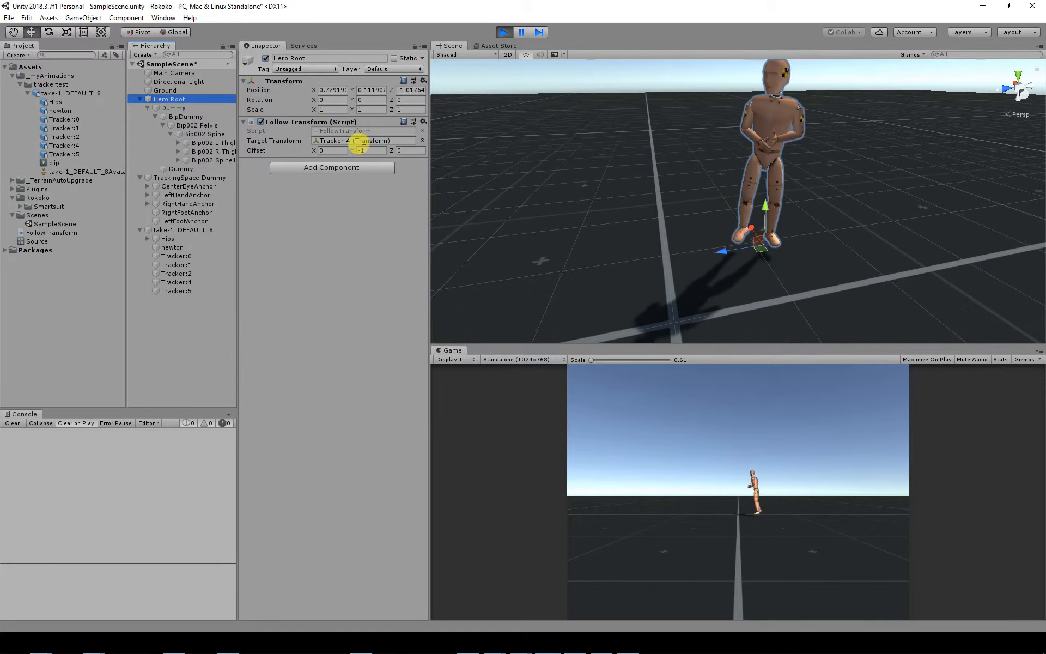
Compare the transforms of Hero Root and its child Dummy while the scene is running
{"action": "left_click_drag", "start_coordinate": [759, 227], "coordinate": [701, 221], "text": "alt"}
{"action": "scroll", "coordinate": [628, 218], "scroll_direction": "down", "scroll_amount": 5, "text": "alt"}
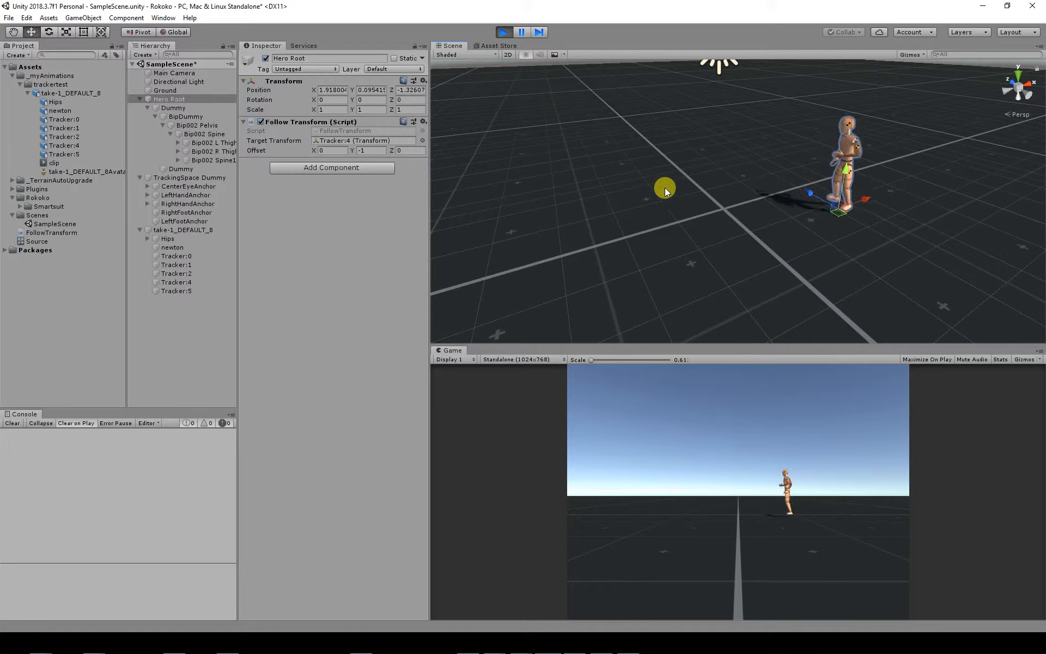
{"action": "left_click", "coordinate": [172, 108]}
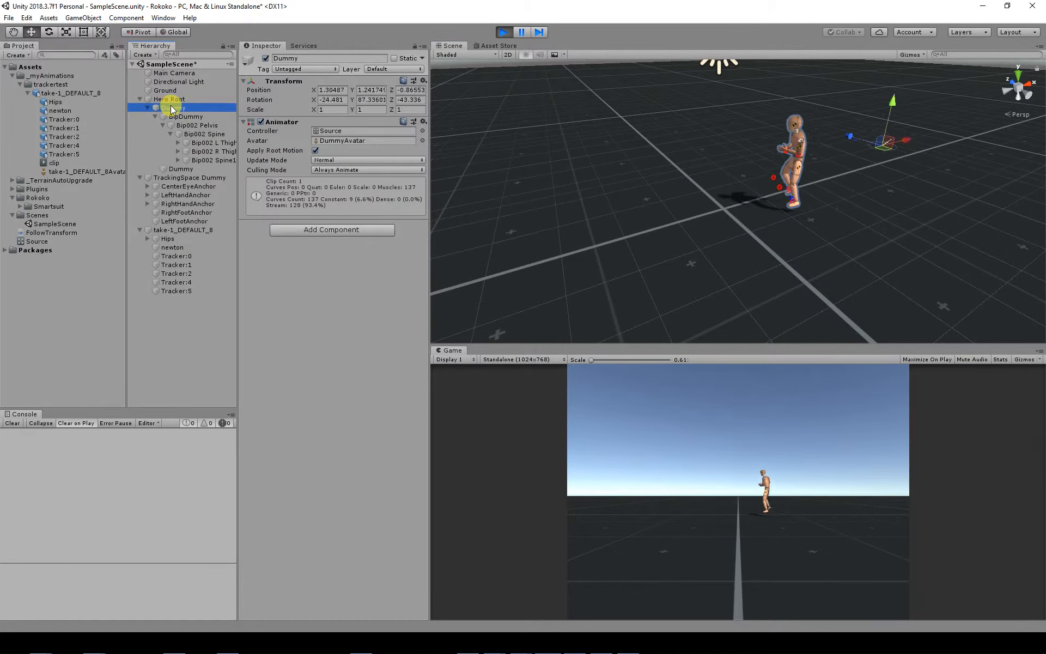
{"action": "left_click", "coordinate": [168, 99]}
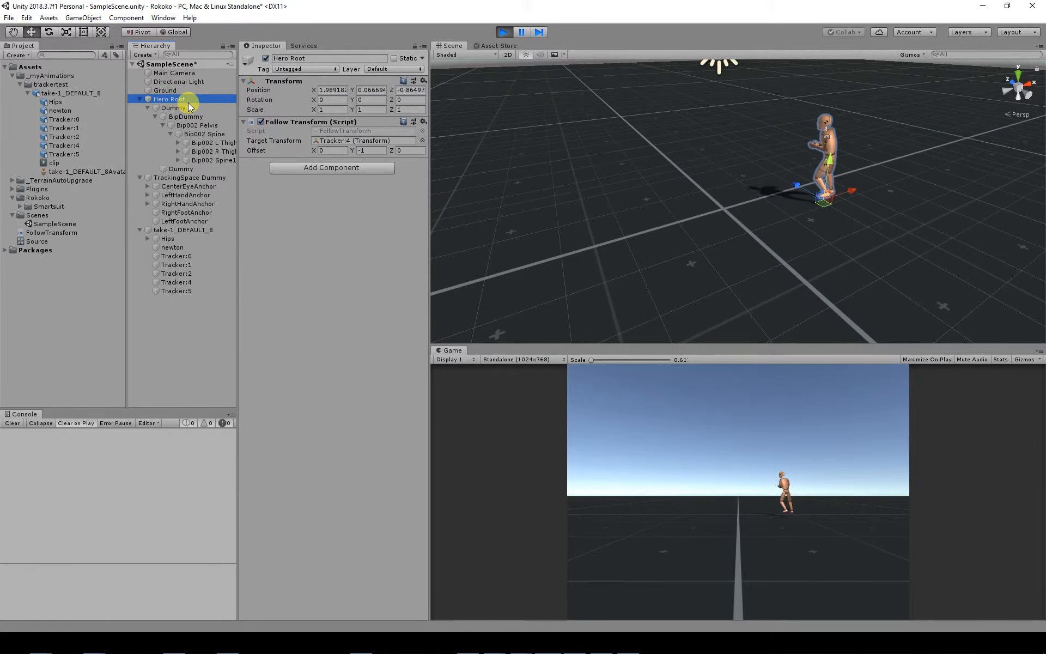
{"action": "left_click", "coordinate": [182, 107]}
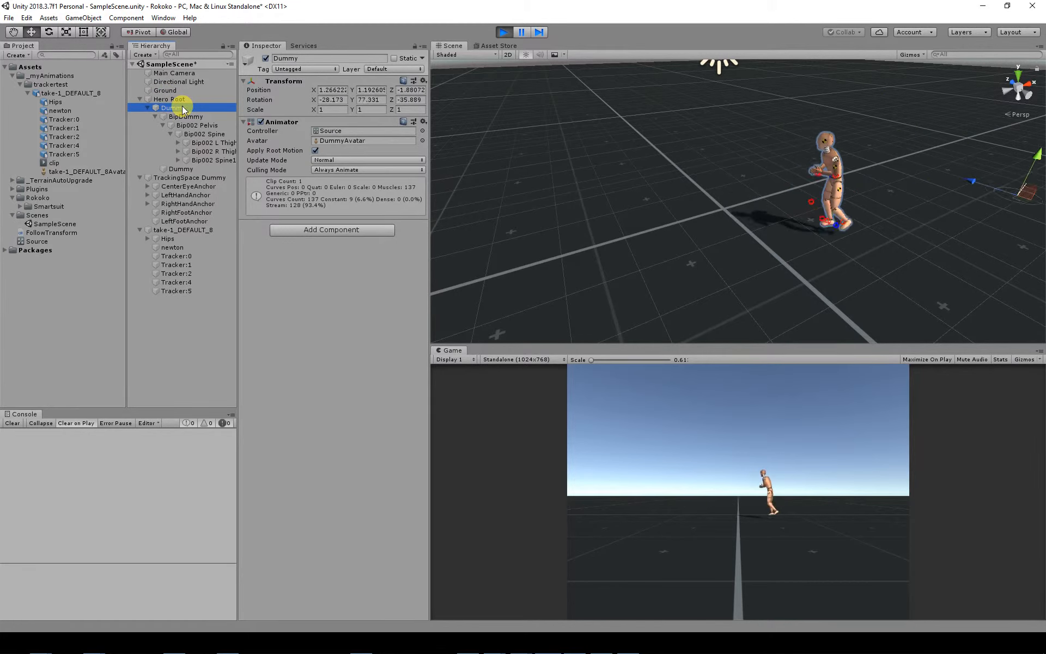
Examine the Dummy's motion relative to its pivot and the ground from several angles, and stop the scene
{"action": "left_click_drag", "start_coordinate": [801, 181], "coordinate": [662, 216], "text": "alt"}
{"action": "left_click_drag", "start_coordinate": [871, 232], "coordinate": [777, 205], "text": "alt"}
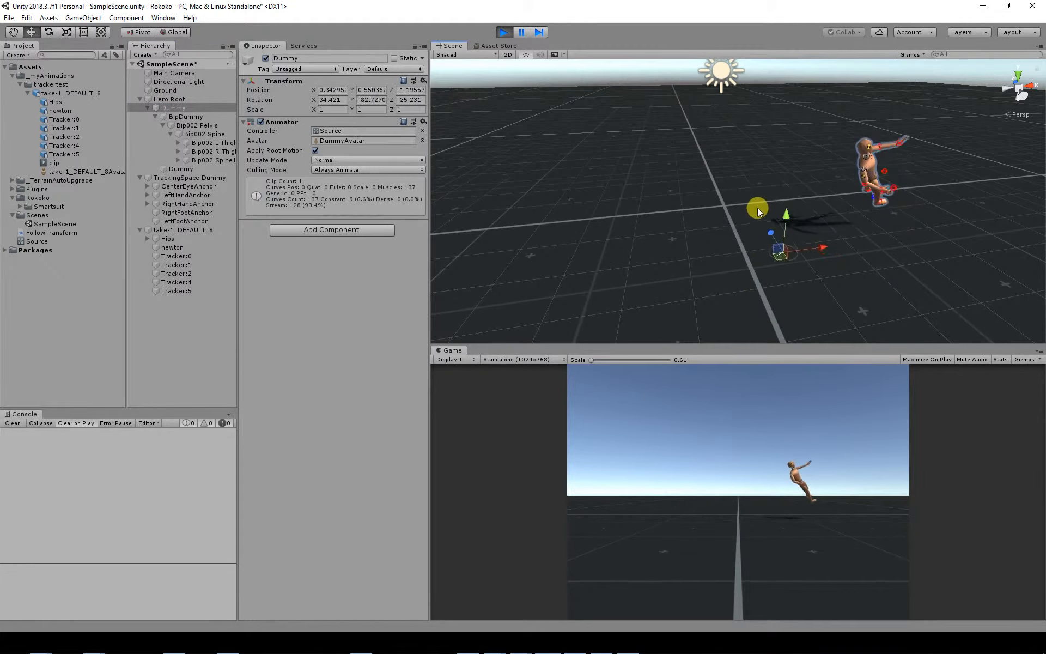
{"action": "left_click_drag", "start_coordinate": [869, 168], "coordinate": [678, 148], "text": "alt"}
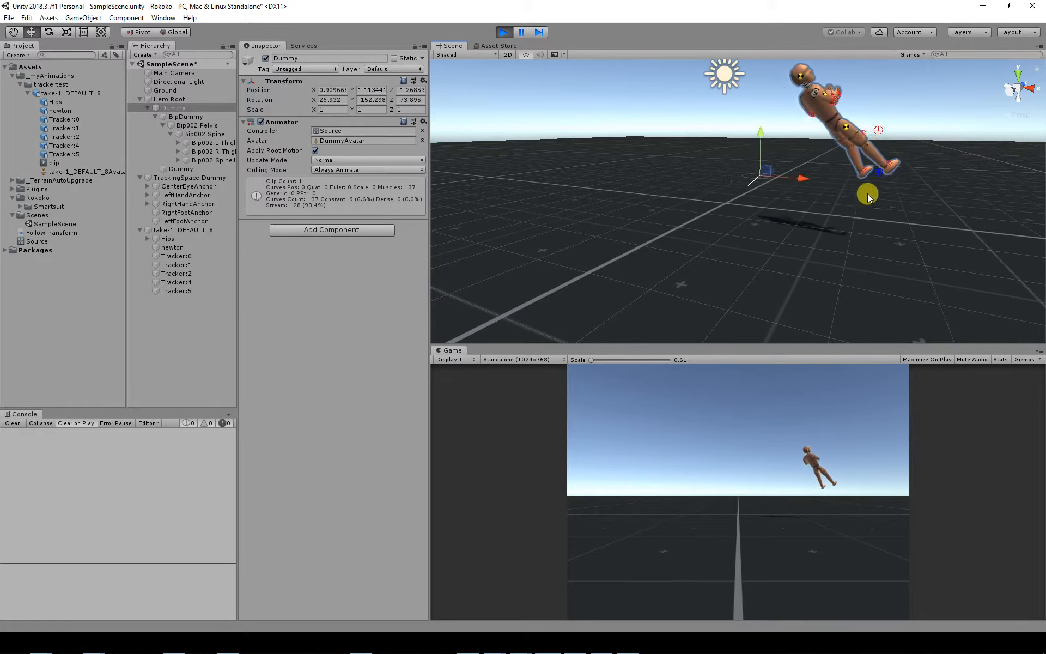
{"action": "left_click", "coordinate": [504, 32]}
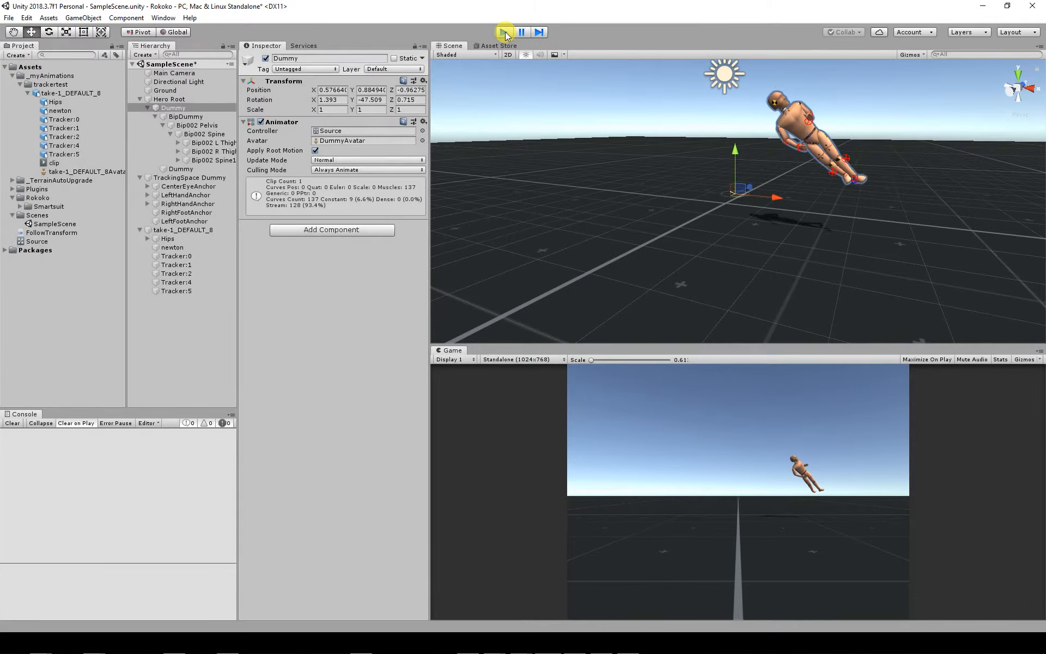
Move Dummy out of Hero Root to the top level of the hierarchy, directly below Ground
{"action": "left_click", "coordinate": [185, 101]}
{"action": "left_click_drag", "start_coordinate": [635, 175], "coordinate": [664, 217], "text": "alt"}
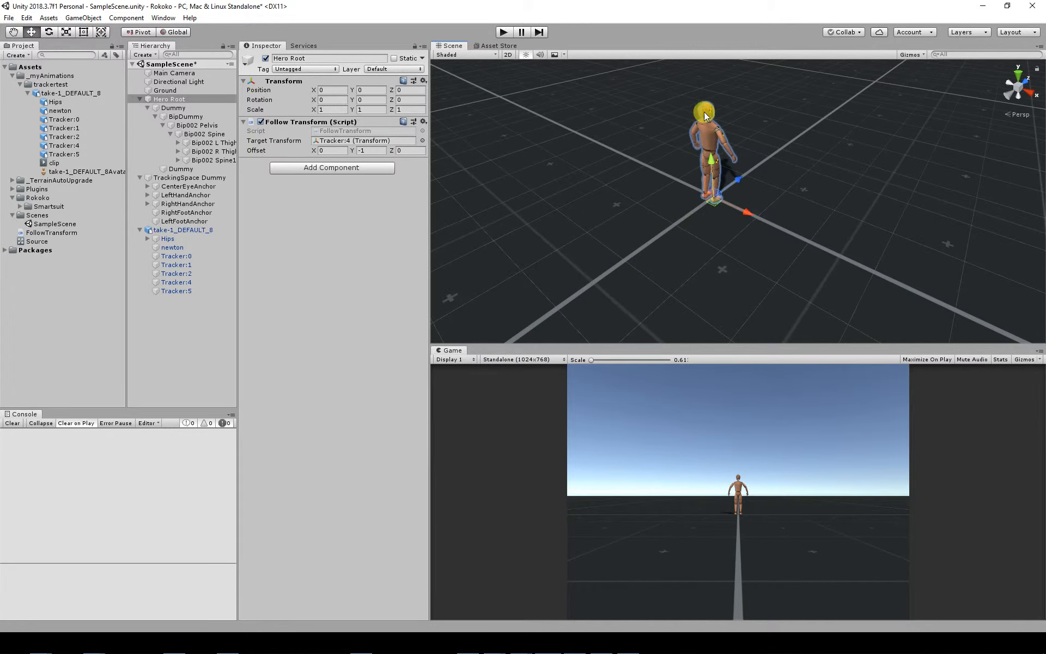
{"action": "left_click_drag", "start_coordinate": [567, 201], "coordinate": [755, 244], "text": "alt"}
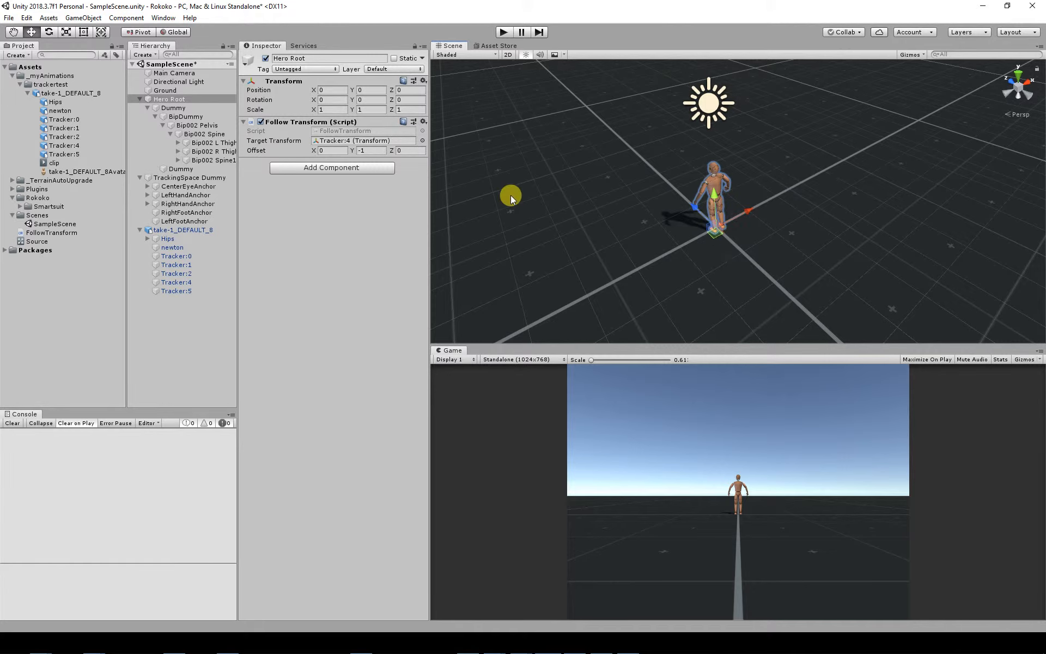
{"action": "double_click", "coordinate": [162, 107]}
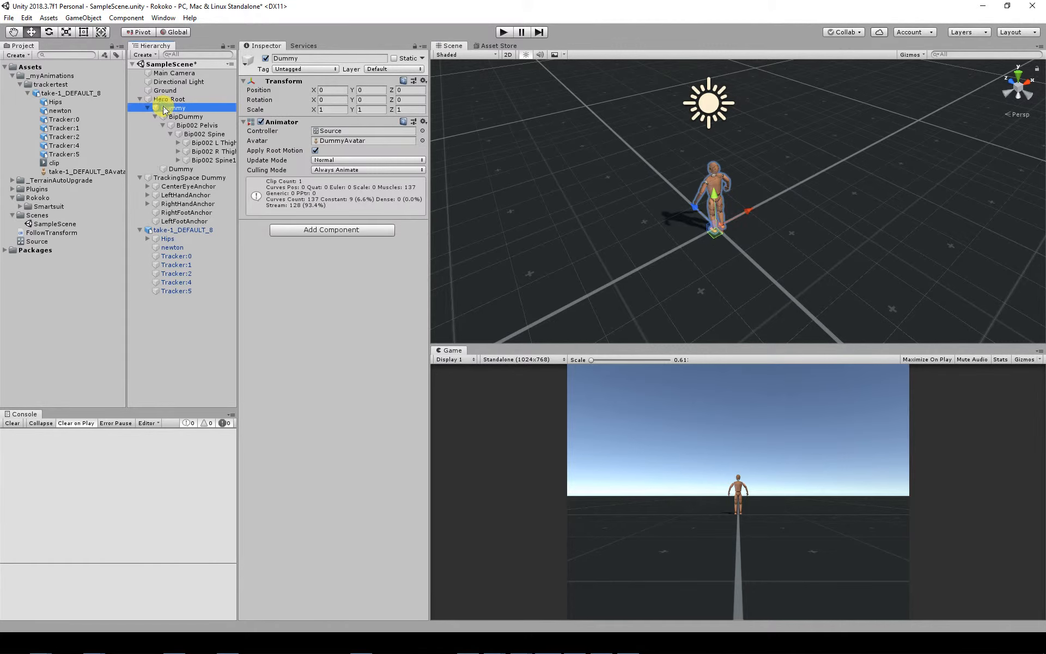
{"action": "left_click_drag", "start_coordinate": [165, 107], "coordinate": [166, 97]}
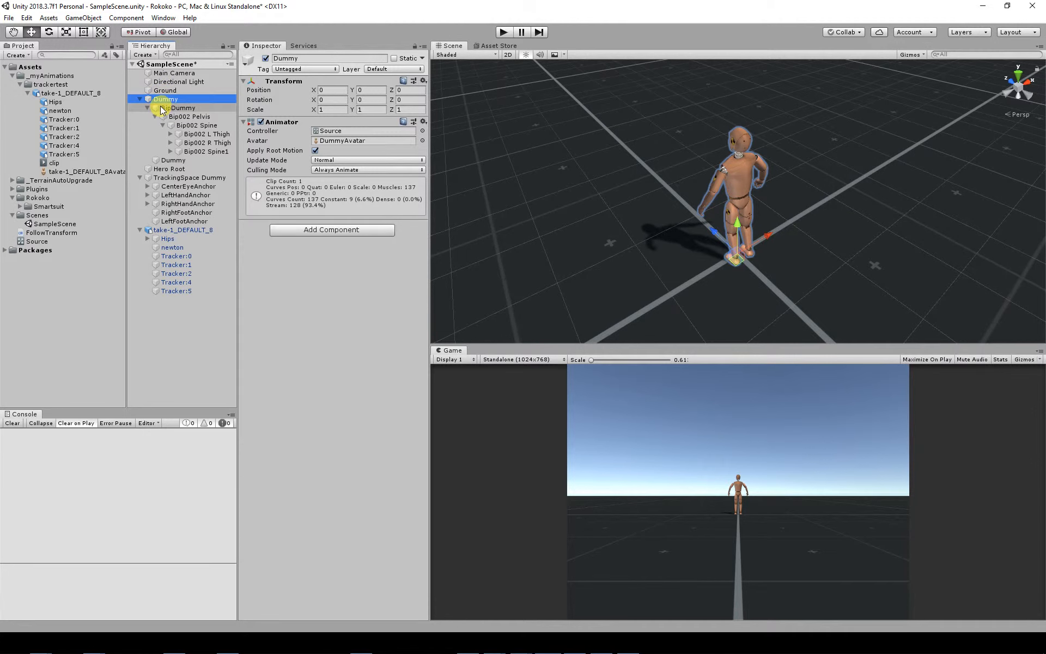
Run the scene with Dummy unparented, examine its motion around the origin from several angles, and stop the scene
{"action": "left_click", "coordinate": [503, 33]}
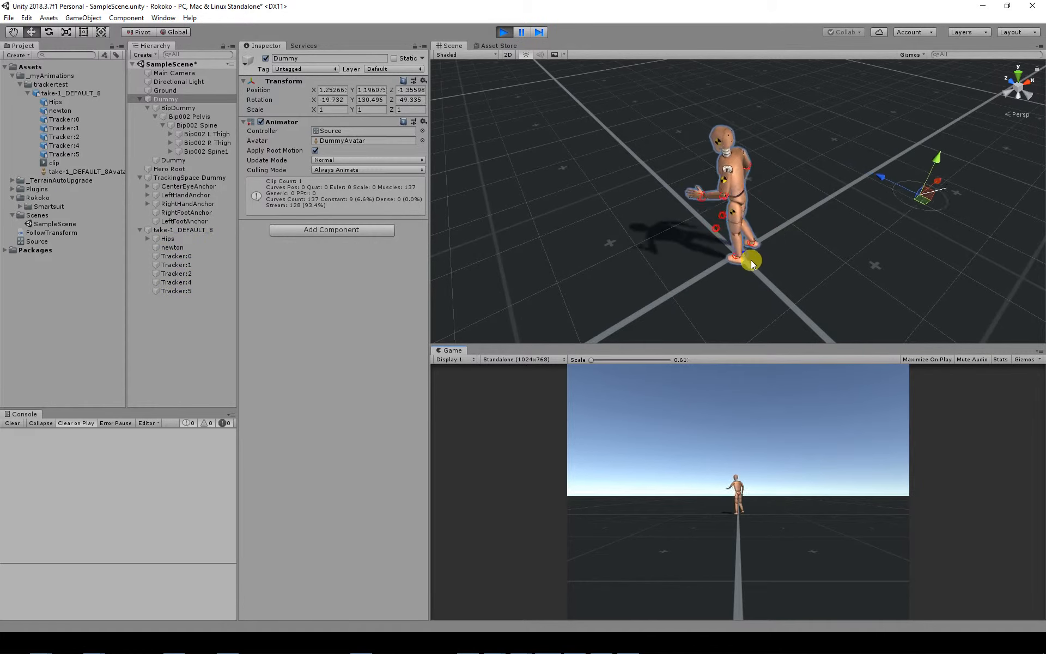
{"action": "left_click_drag", "start_coordinate": [766, 261], "coordinate": [733, 270], "text": "alt"}
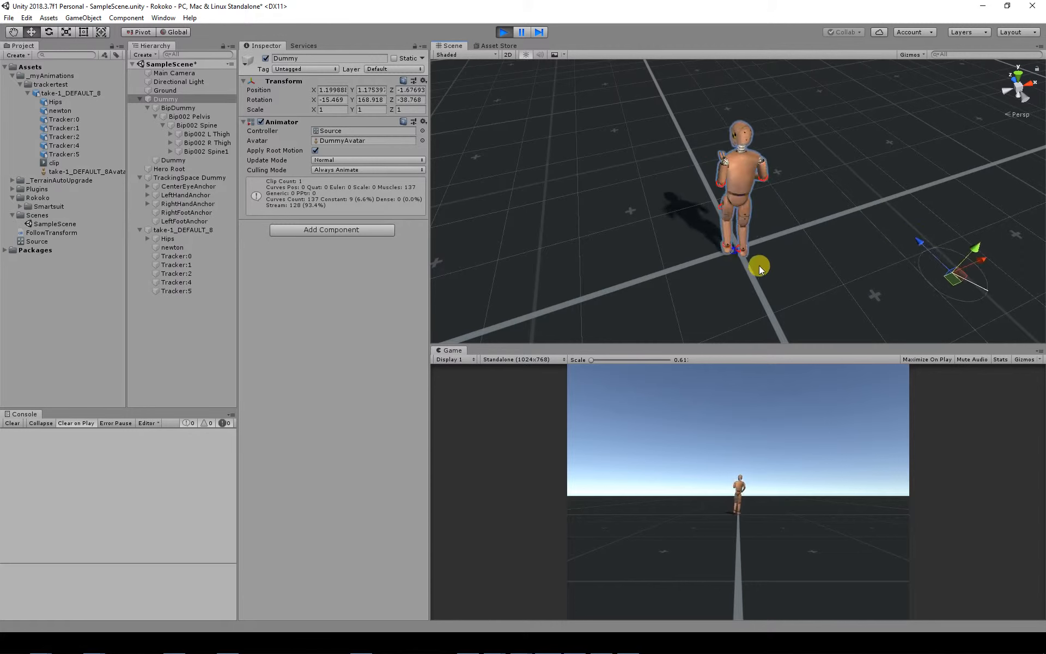
{"action": "left_click_drag", "start_coordinate": [719, 257], "coordinate": [802, 250], "text": "alt"}
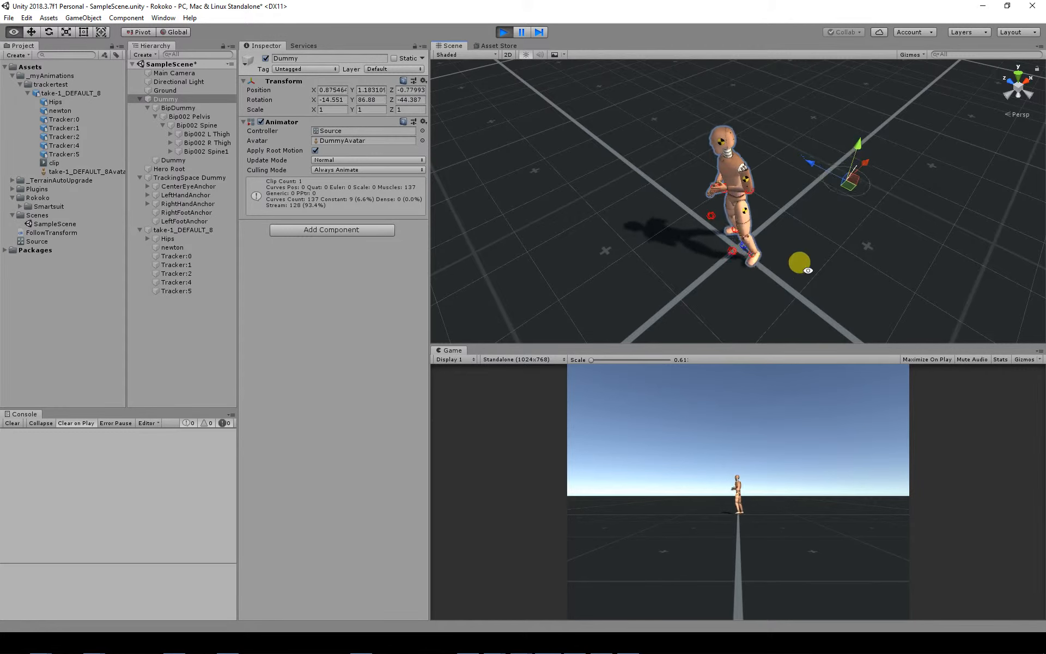
{"action": "left_click_drag", "start_coordinate": [800, 263], "coordinate": [720, 238], "text": "alt"}
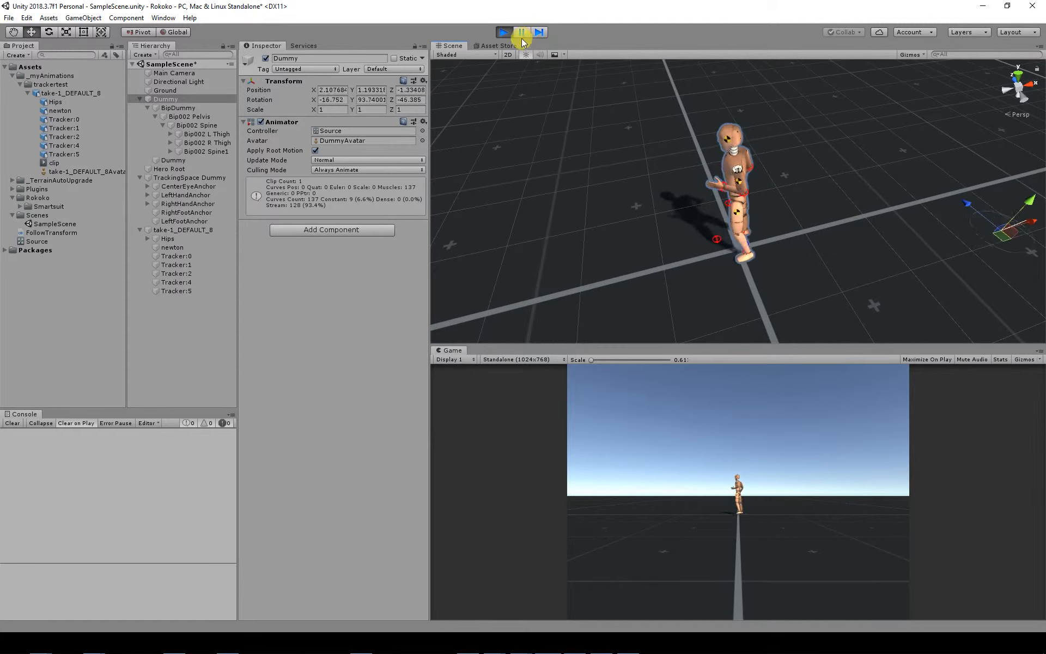
{"action": "left_click_drag", "start_coordinate": [704, 209], "coordinate": [738, 215], "text": "alt"}
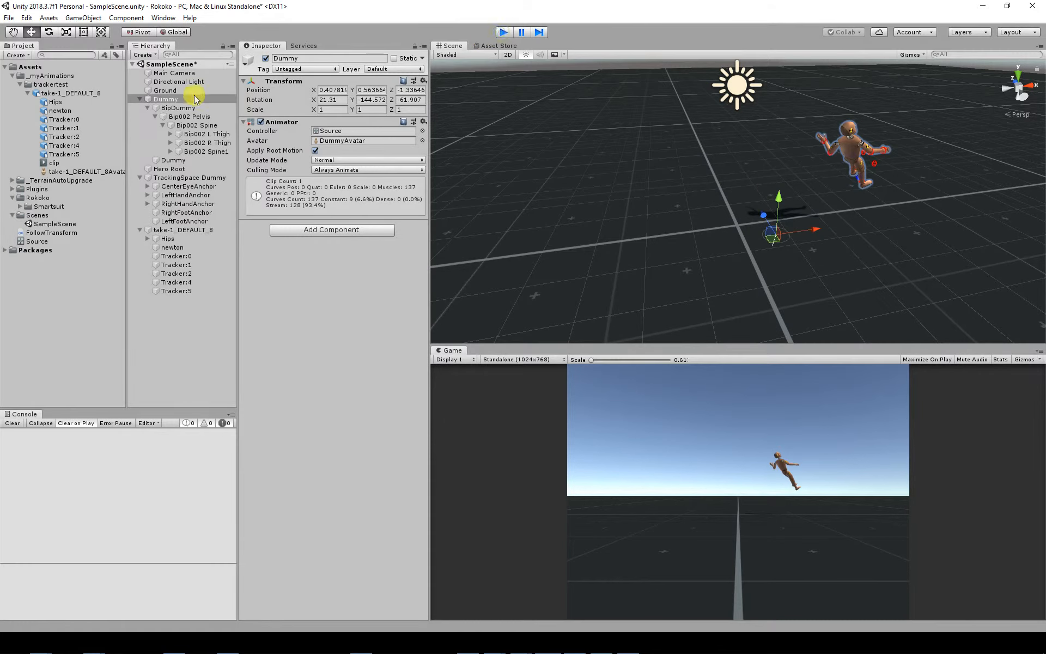
Place Hero Root directly below Ground in the hierarchy and make Dummy its child
{"action": "left_click_drag", "start_coordinate": [168, 169], "coordinate": [174, 100]}
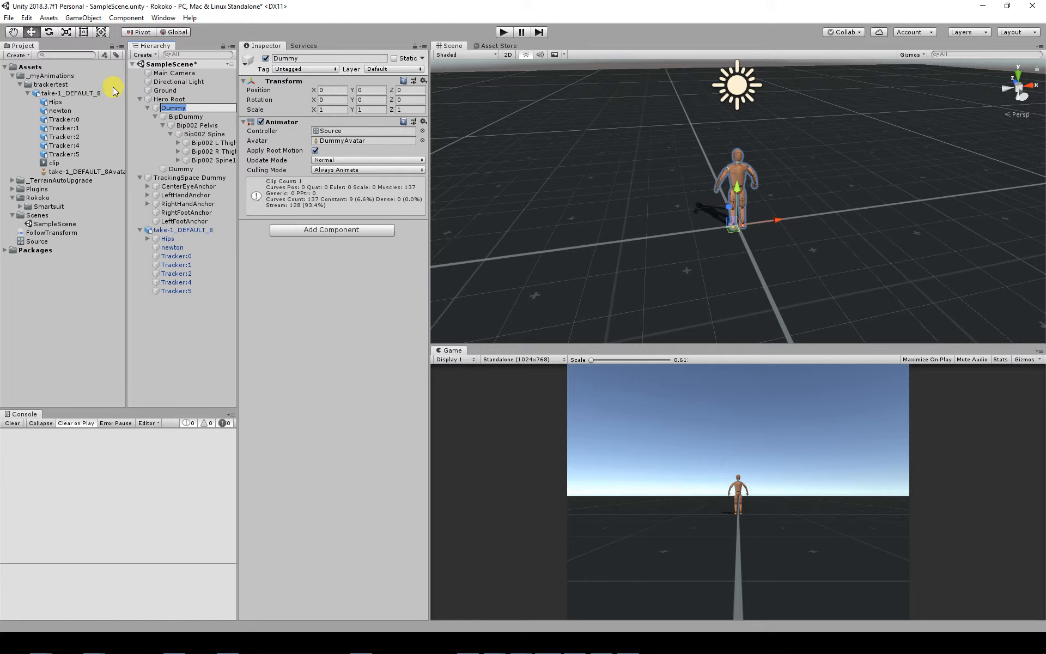
{"action": "left_click", "coordinate": [182, 99]}
{"action": "left_click", "coordinate": [186, 109]}
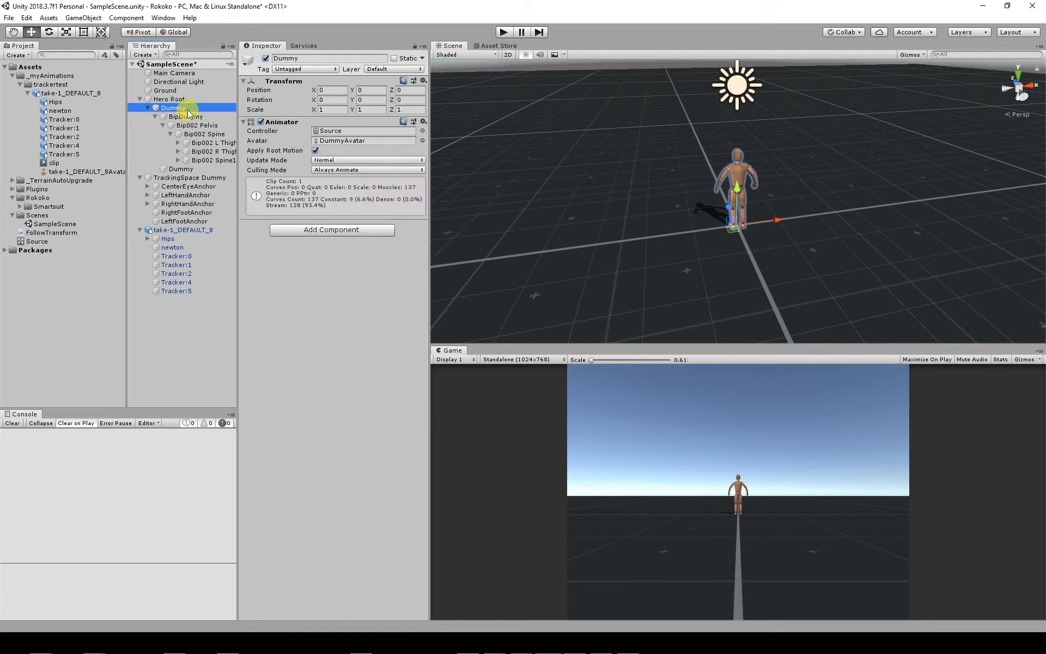
Compare the components on Hero Root with those on its child Dummy
{"action": "left_click", "coordinate": [182, 101]}
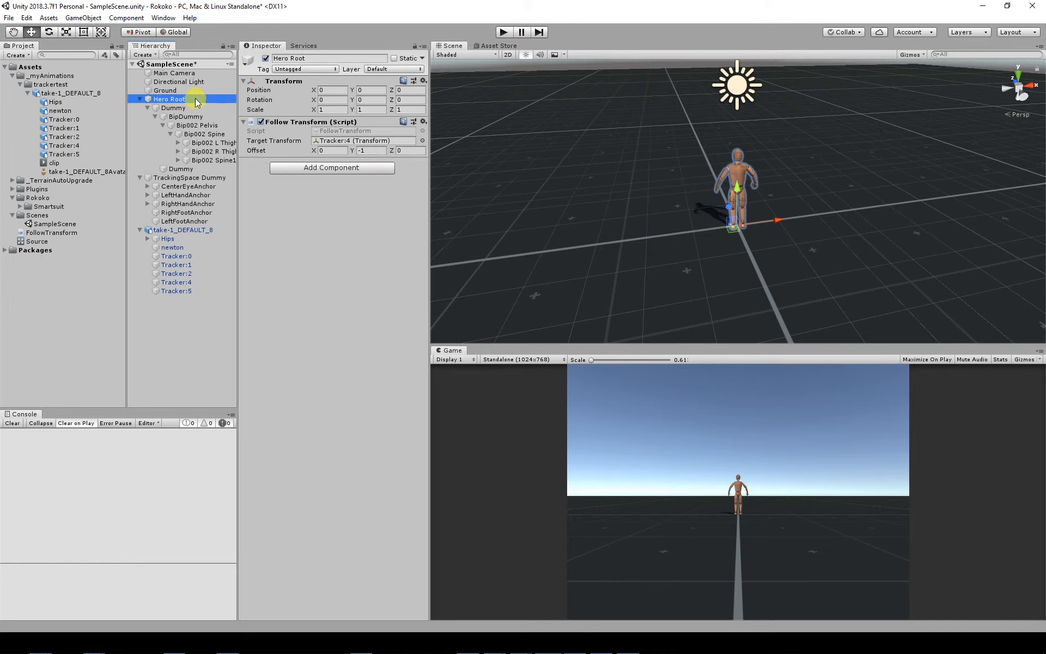
{"action": "left_click", "coordinate": [189, 107]}
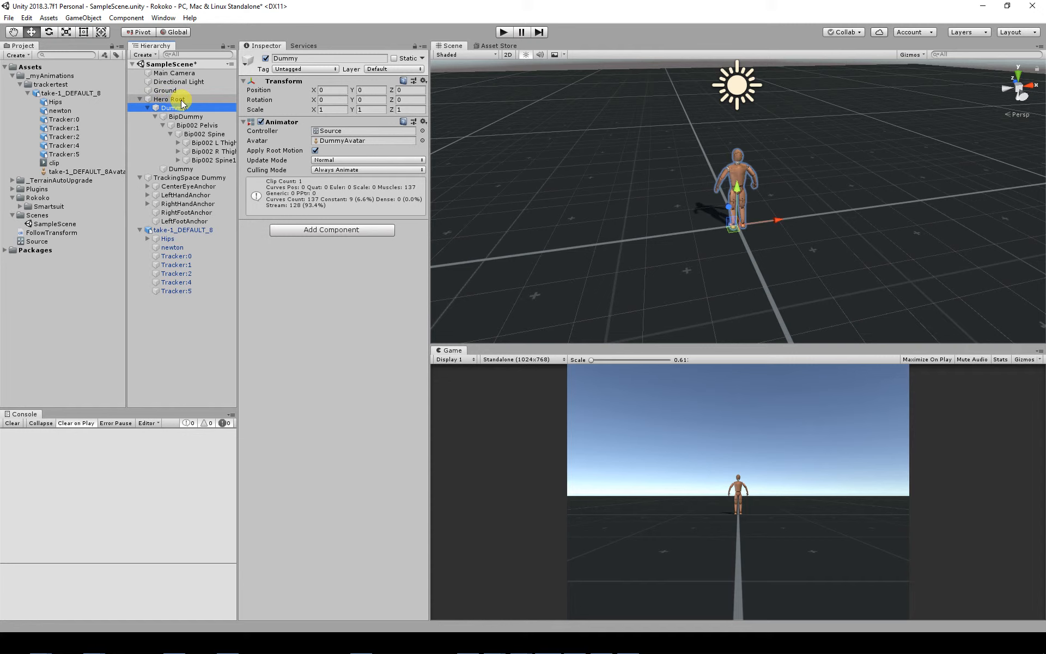
{"action": "left_click", "coordinate": [181, 99]}
{"action": "left_click", "coordinate": [148, 108]}
{"action": "left_click", "coordinate": [147, 107]}
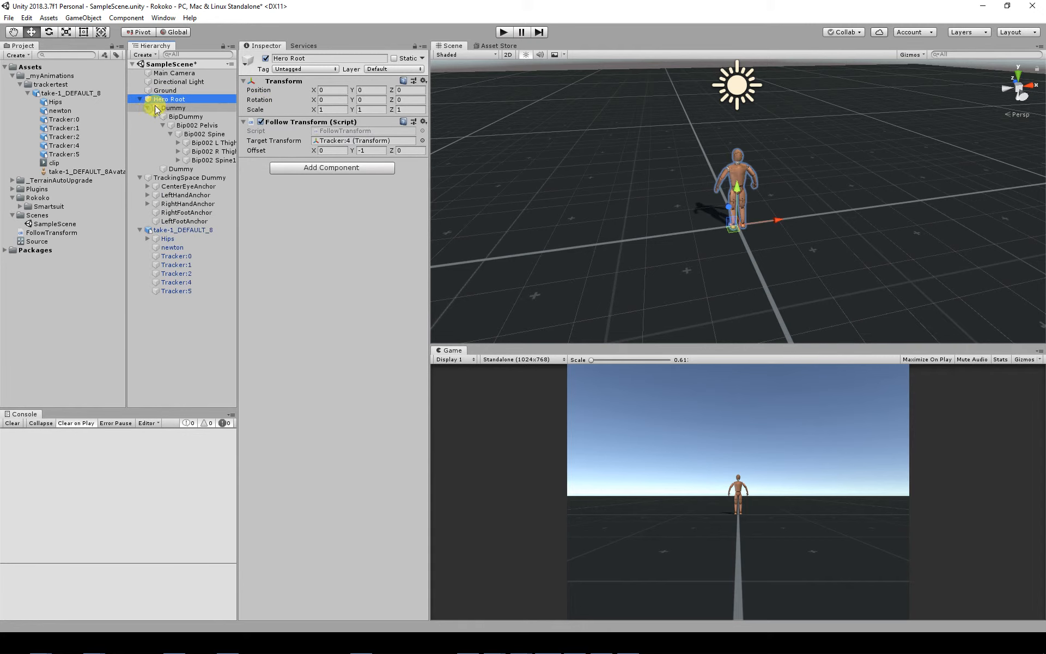
Run the scene with Dummy under Hero Root and examine its movement across the ground from another angle
{"action": "left_click", "coordinate": [502, 33]}
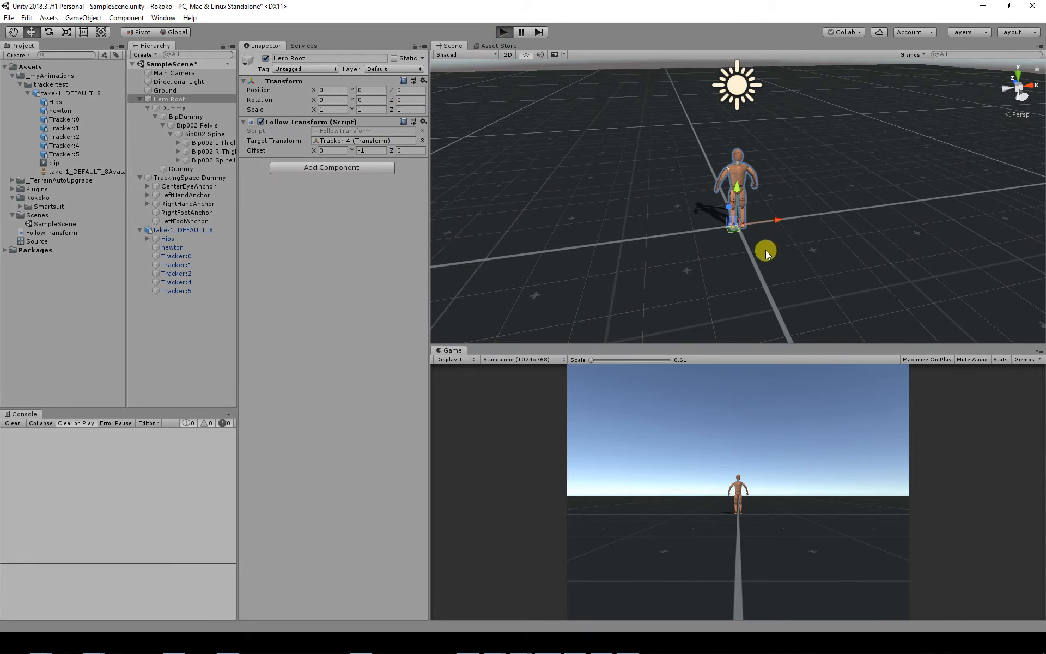
{"action": "left_click_drag", "start_coordinate": [727, 259], "coordinate": [836, 269], "text": "alt"}
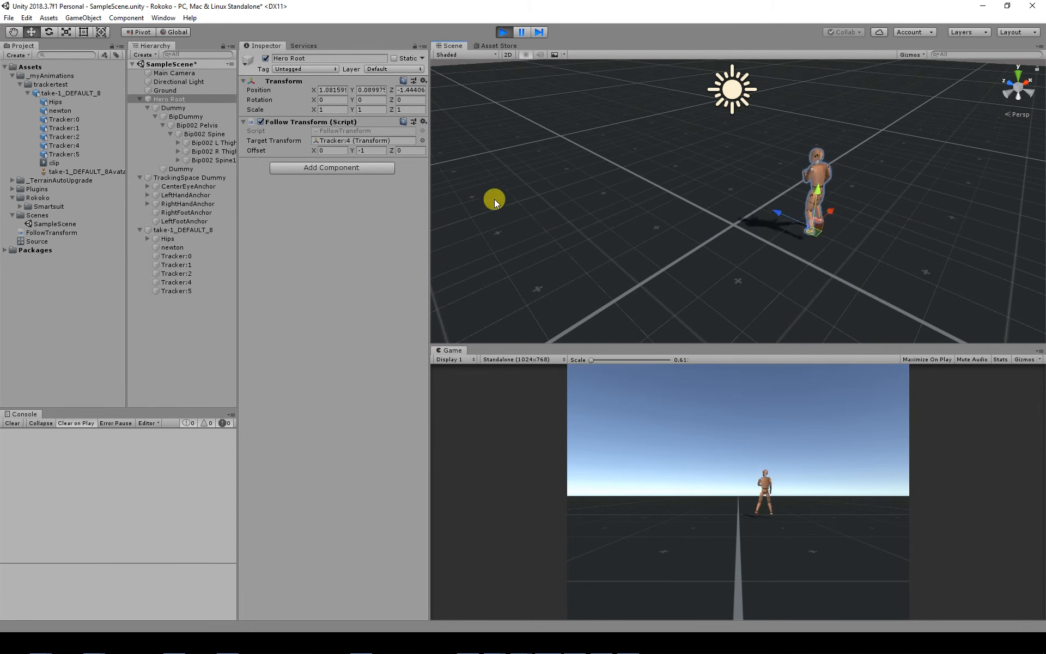